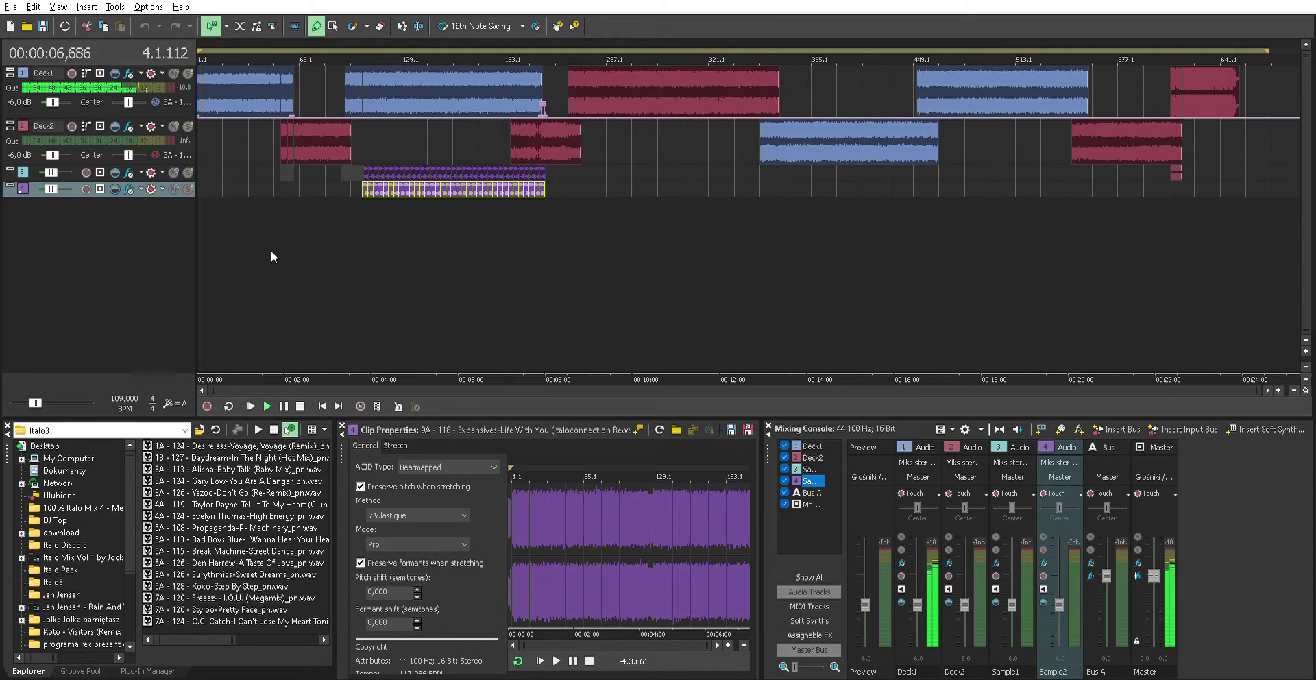
Reduce the Deck1 track's height and review the stretch and general properties of its Rive Gauche-Dancin' Flame clip
{"action": "left_click_drag", "start_coordinate": [183, 118], "coordinate": [182, 98]}
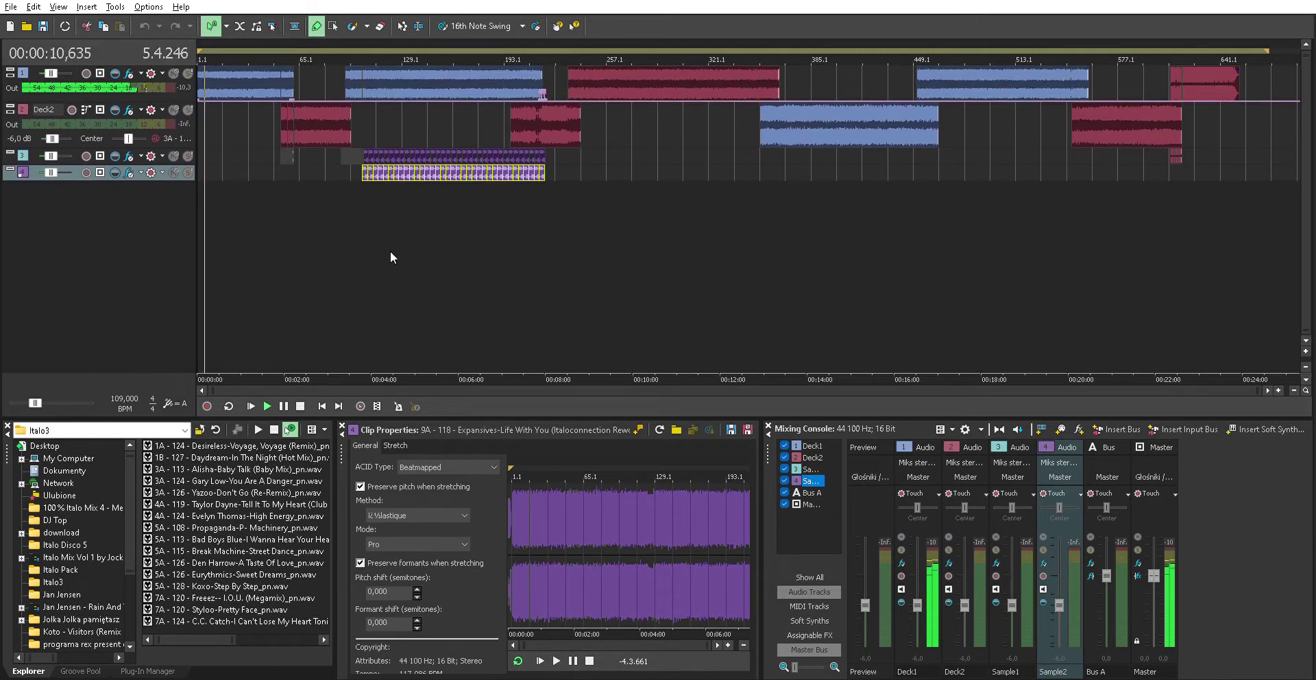
{"action": "left_click", "coordinate": [22, 97]}
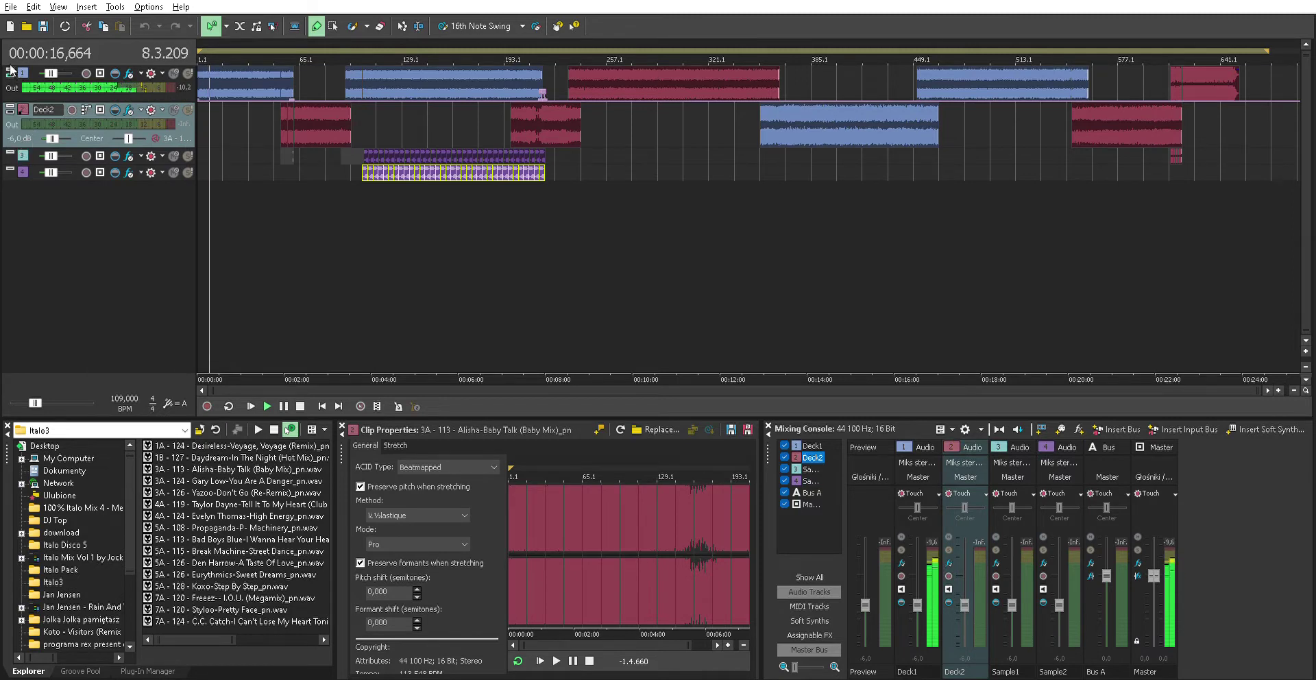
{"action": "left_click", "coordinate": [30, 75]}
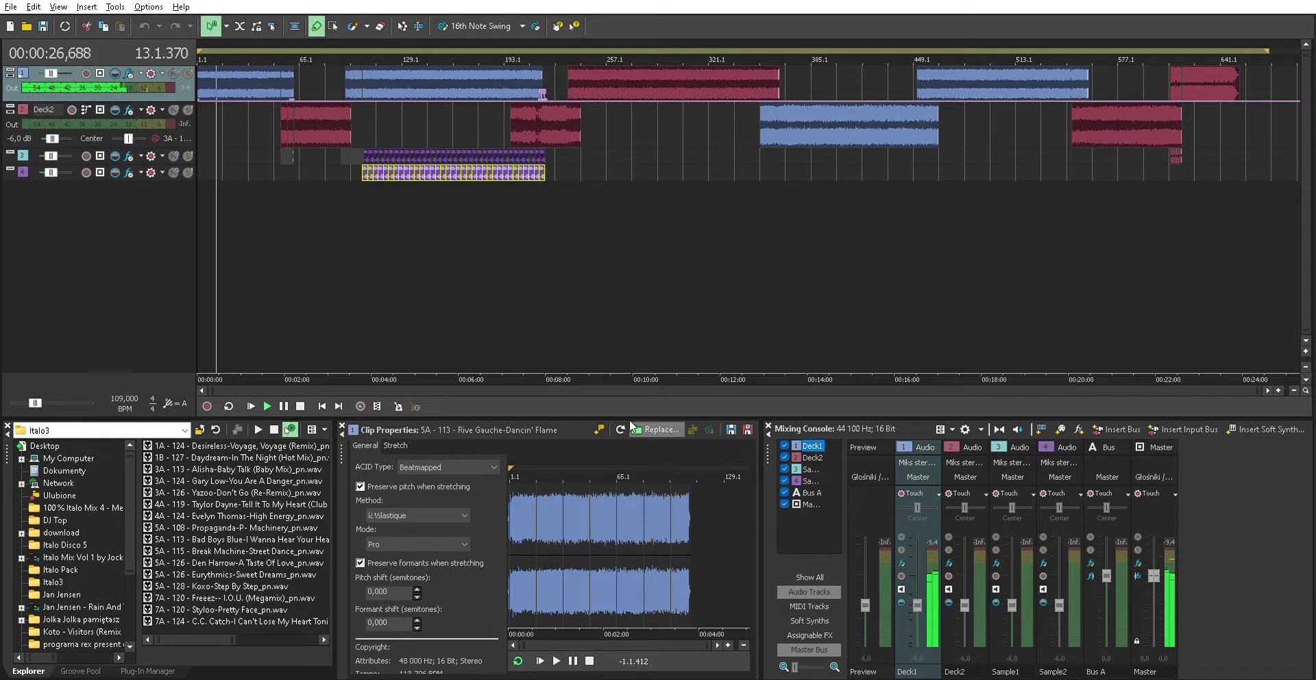
{"action": "left_click", "coordinate": [398, 445]}
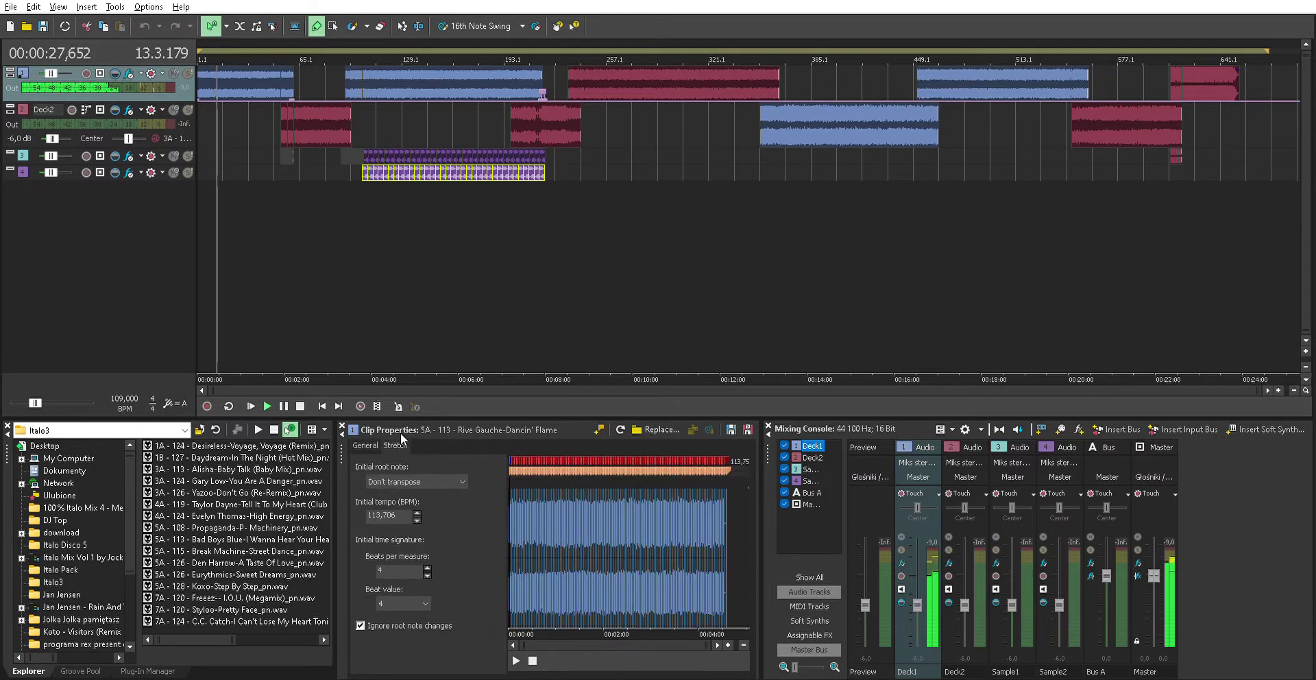
{"action": "left_click", "coordinate": [366, 445]}
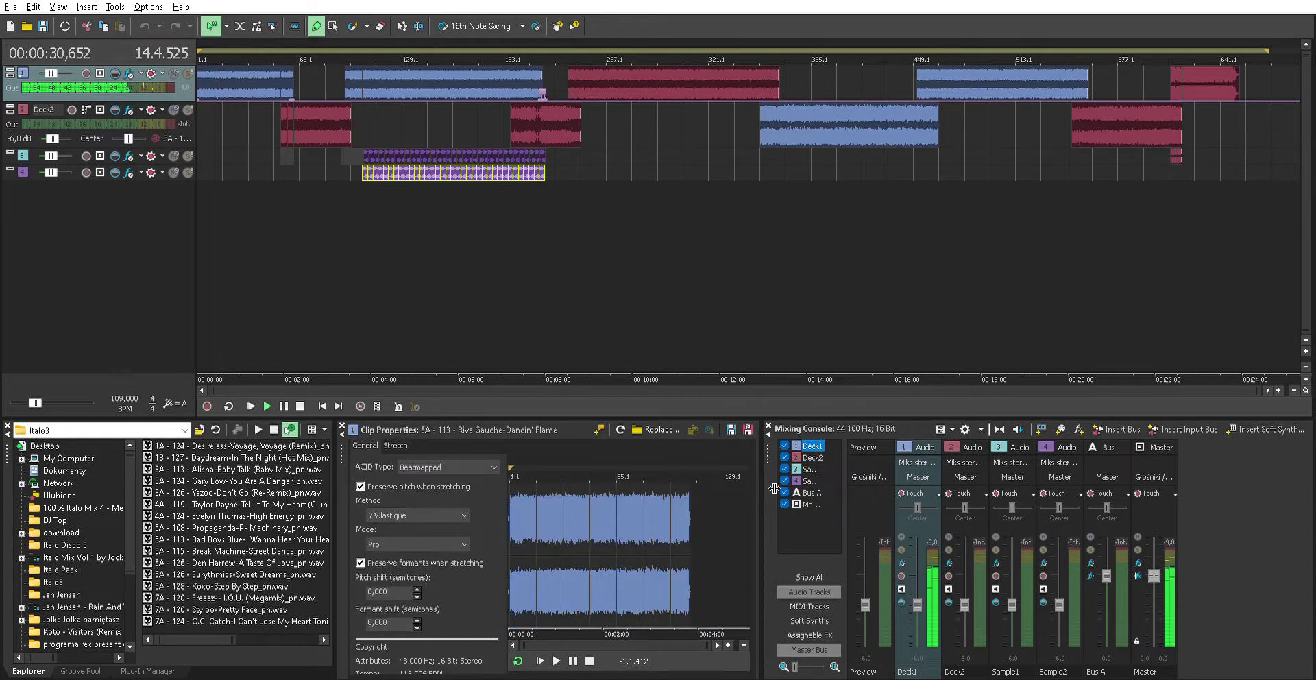
Widen the track list in the Mixing Console so that the full track names fit
{"action": "left_click_drag", "start_coordinate": [849, 484], "coordinate": [989, 483]}
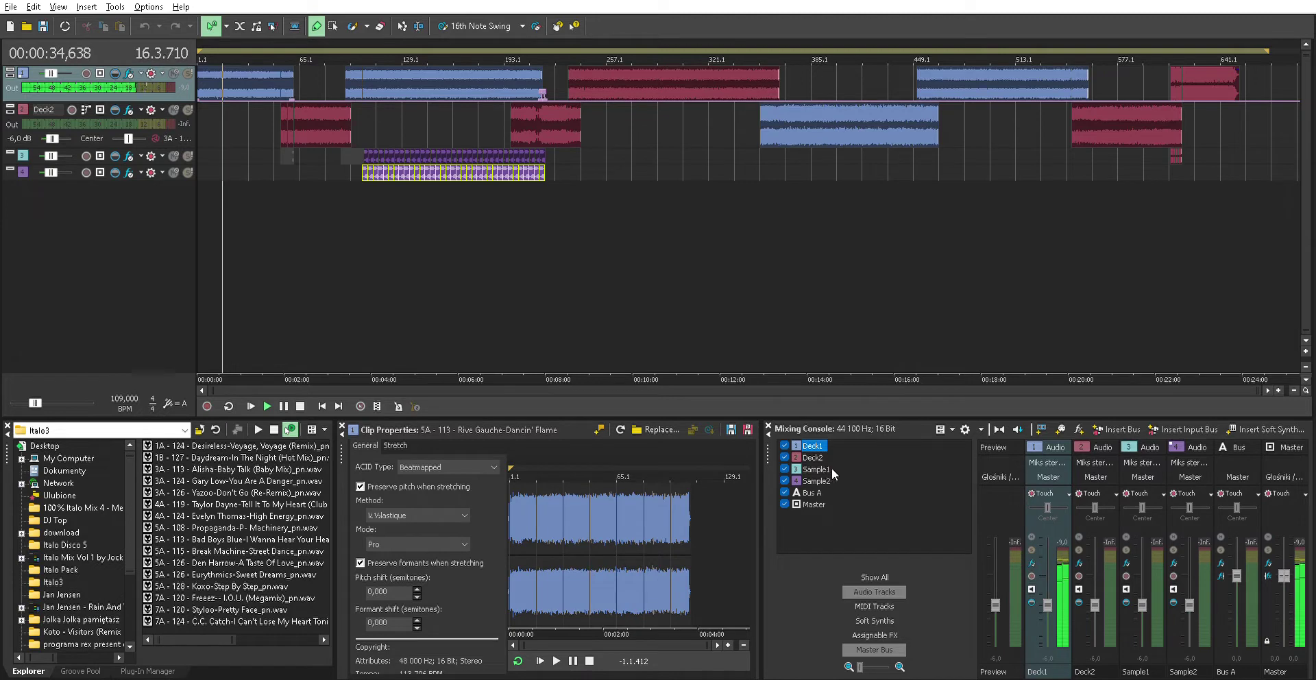
{"action": "mouse_move", "coordinate": [772, 470]}
{"action": "left_mouse_down"}
{"action": "mouse_move", "coordinate": [904, 470]}
{"action": "mouse_move", "coordinate": [748, 469]}
{"action": "mouse_move", "coordinate": [797, 466]}
{"action": "mouse_move", "coordinate": [774, 465]}
{"action": "left_mouse_up"}
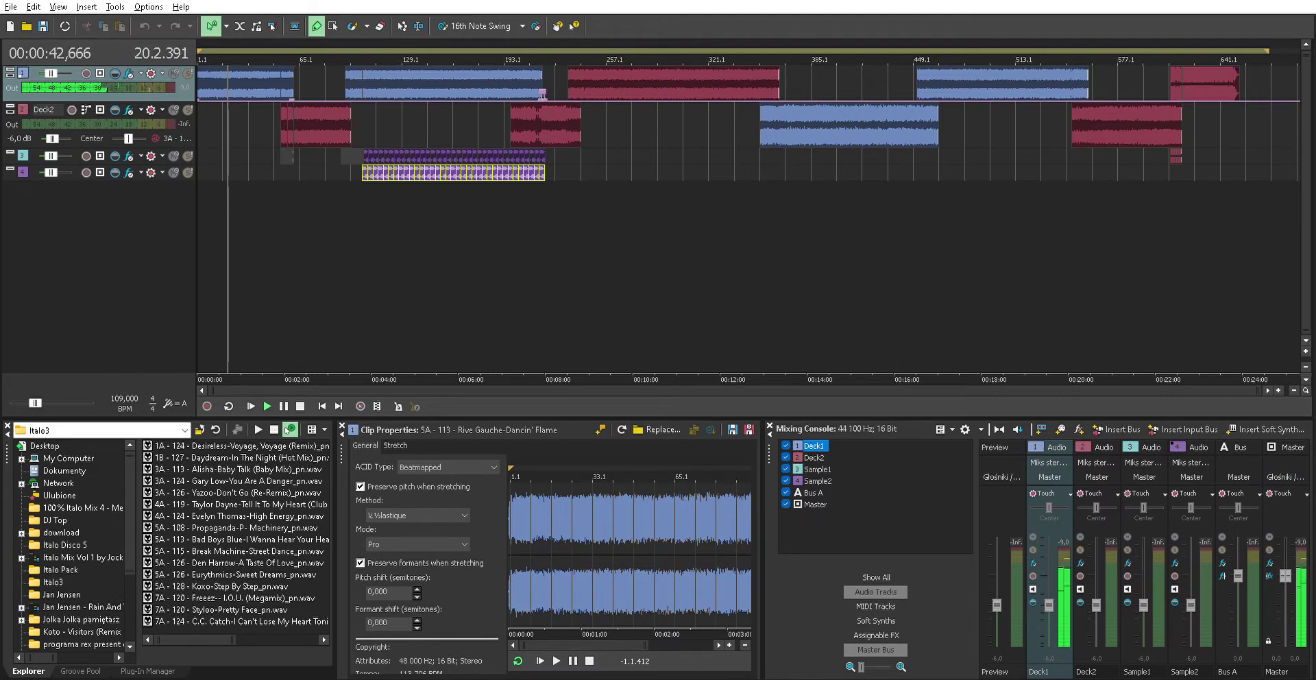
Show the loudness meters, widen their panel to reveal the numeric readings and true peaks, and collapse it
{"action": "key", "text": "ctrl+alt+shift+l"}
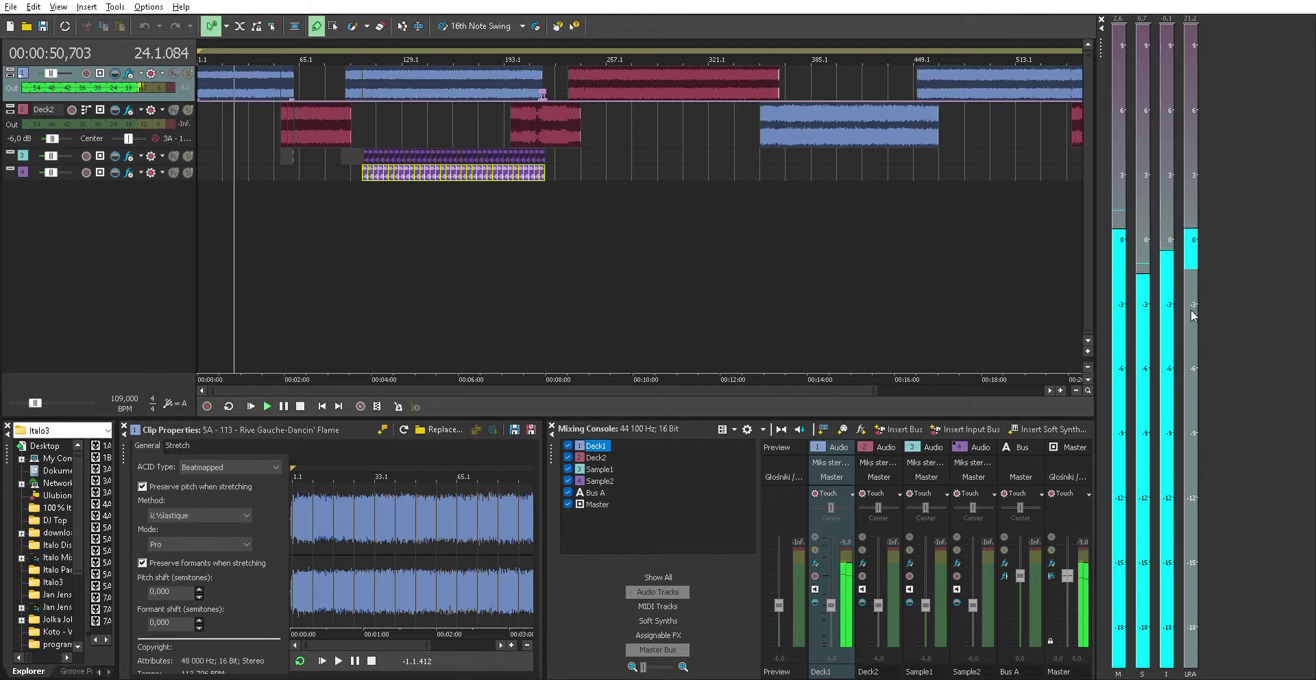
{"action": "left_click_drag", "start_coordinate": [1093, 71], "coordinate": [984, 144]}
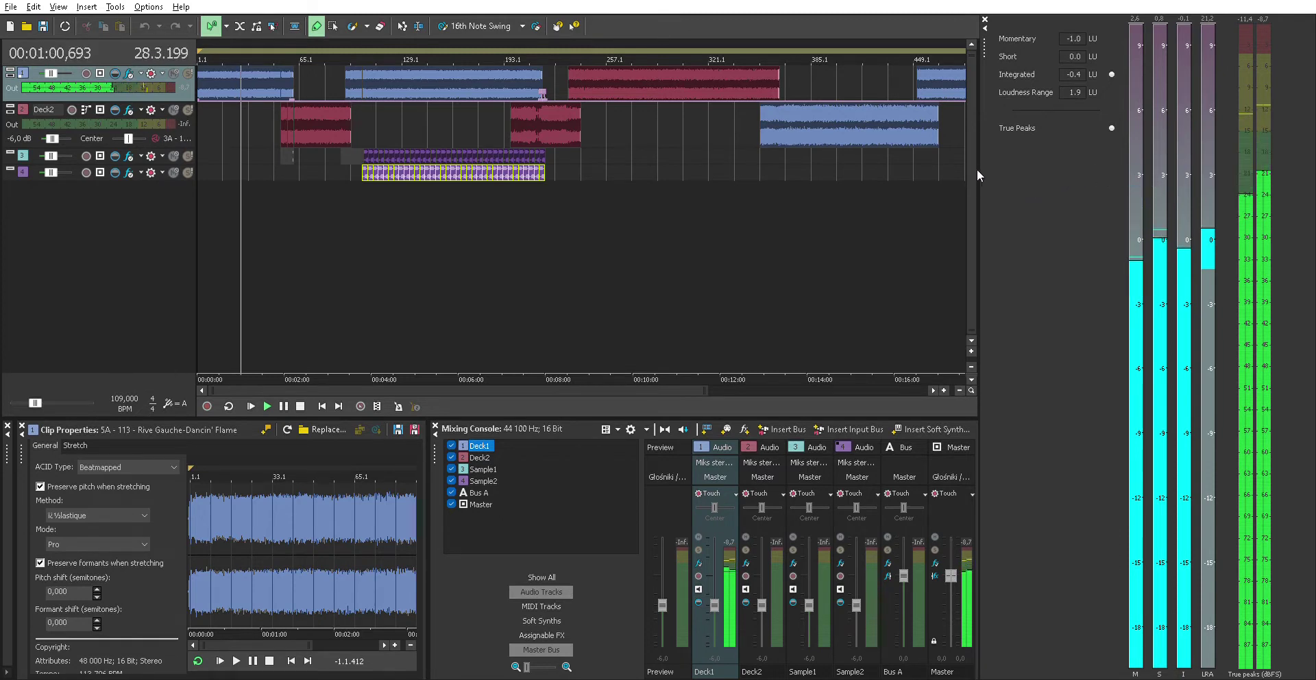
{"action": "left_click_drag", "start_coordinate": [979, 172], "coordinate": [1314, 199]}
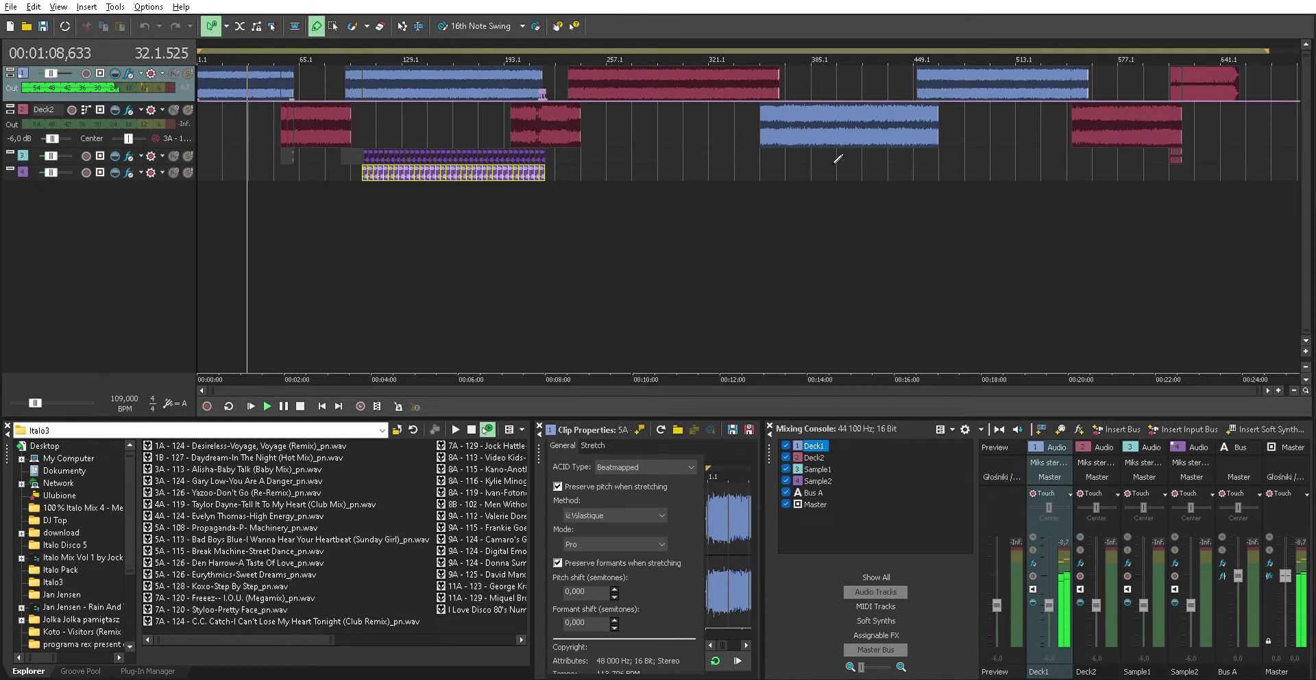
Expand Clip Properties across the full dock width and a greater height, and view the clip's stretch markers and general properties
{"action": "left_click_drag", "start_coordinate": [773, 453], "coordinate": [1220, 449]}
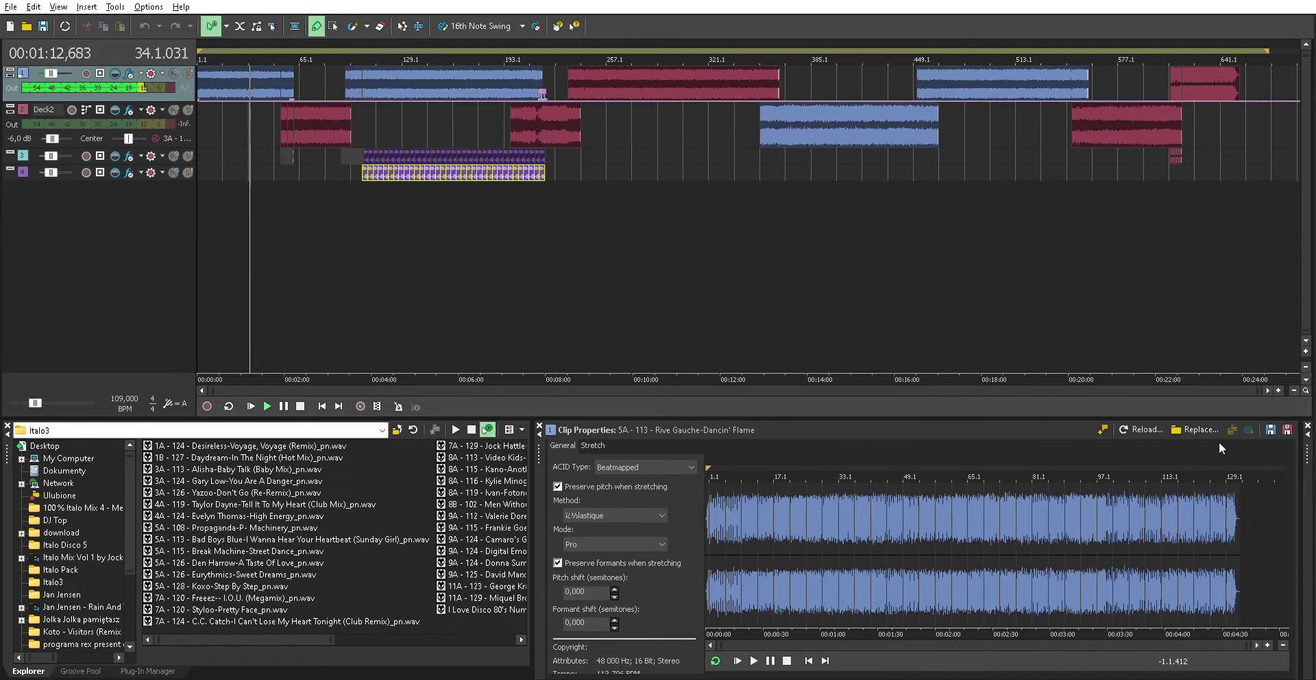
{"action": "left_click_drag", "start_coordinate": [537, 487], "coordinate": [14, 510]}
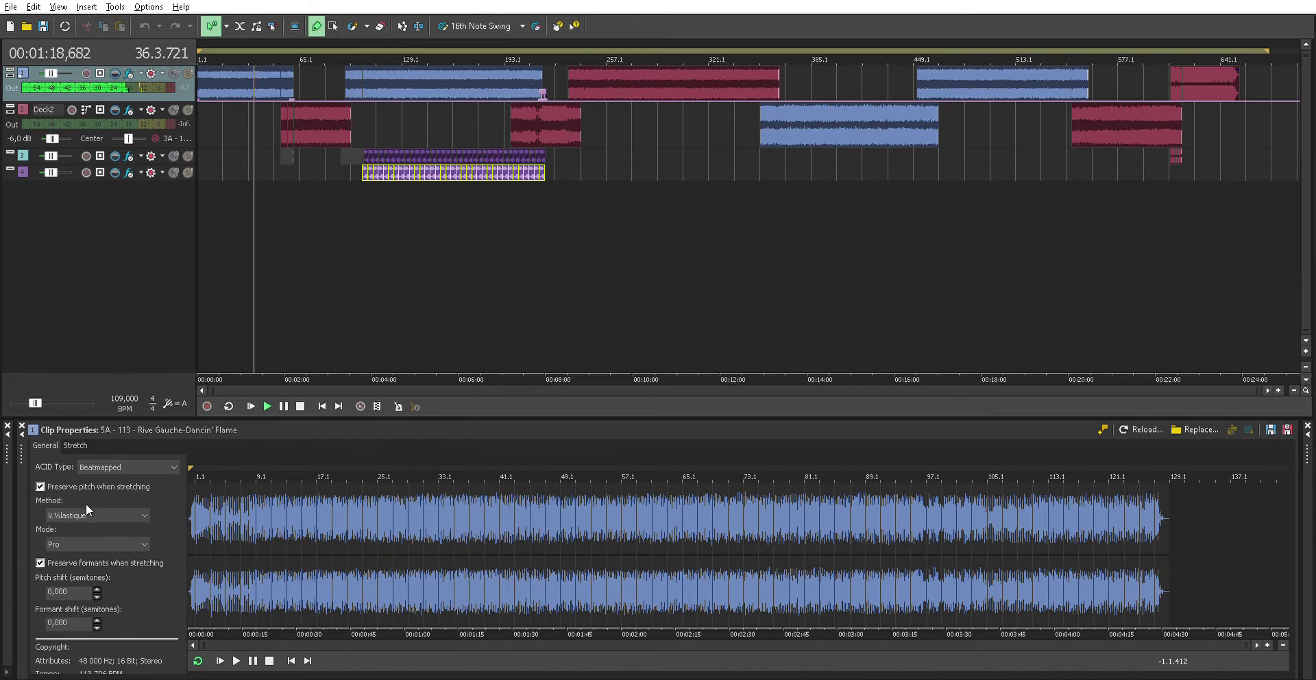
{"action": "left_click", "coordinate": [73, 438]}
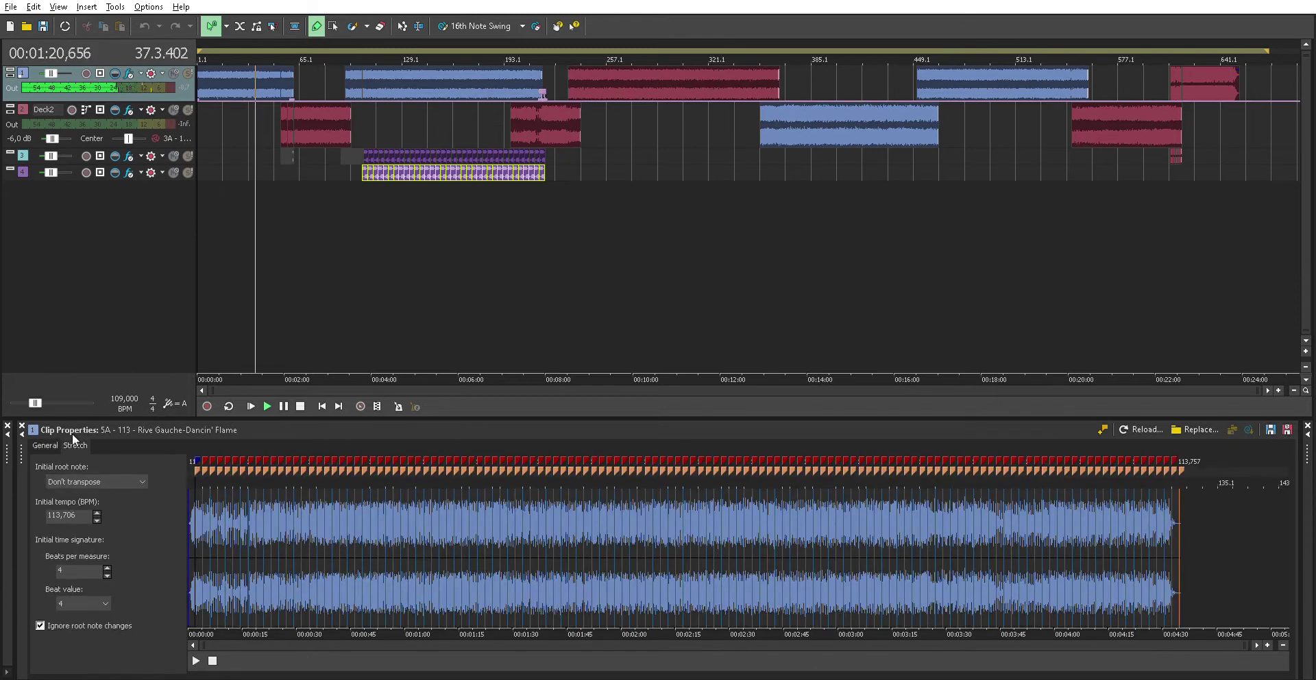
{"action": "left_click_drag", "start_coordinate": [152, 413], "coordinate": [181, 317]}
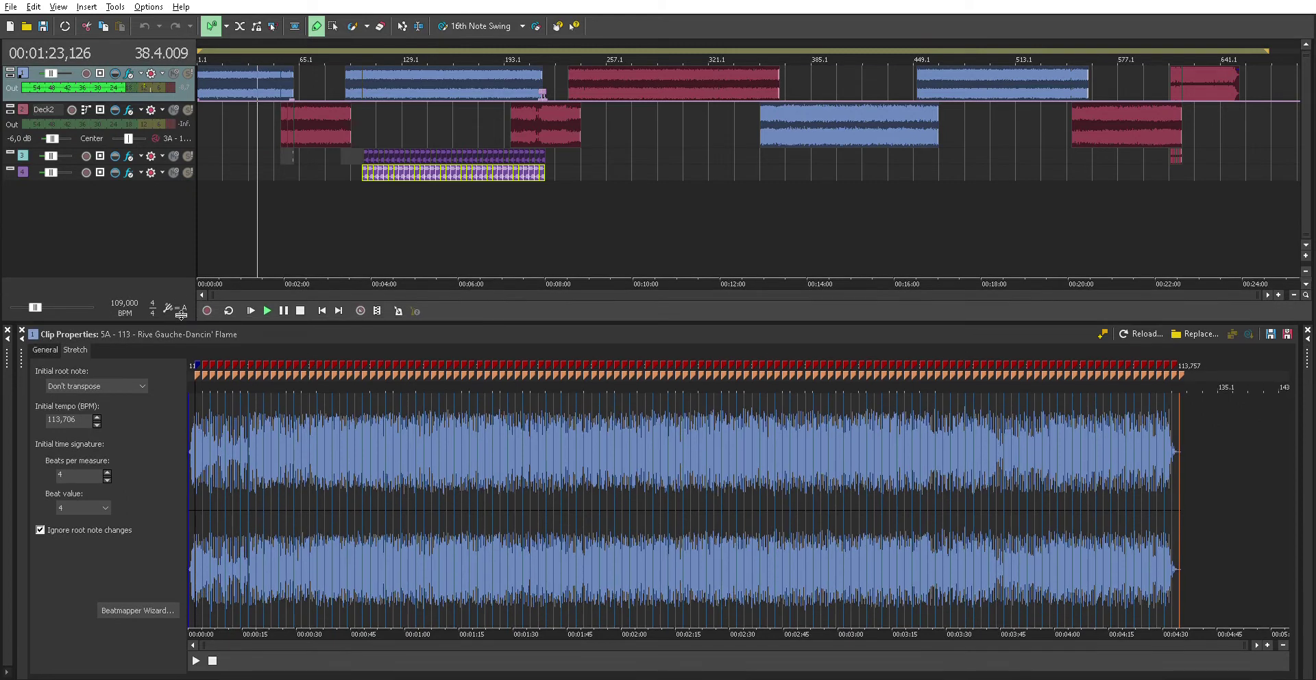
{"action": "left_click", "coordinate": [49, 339]}
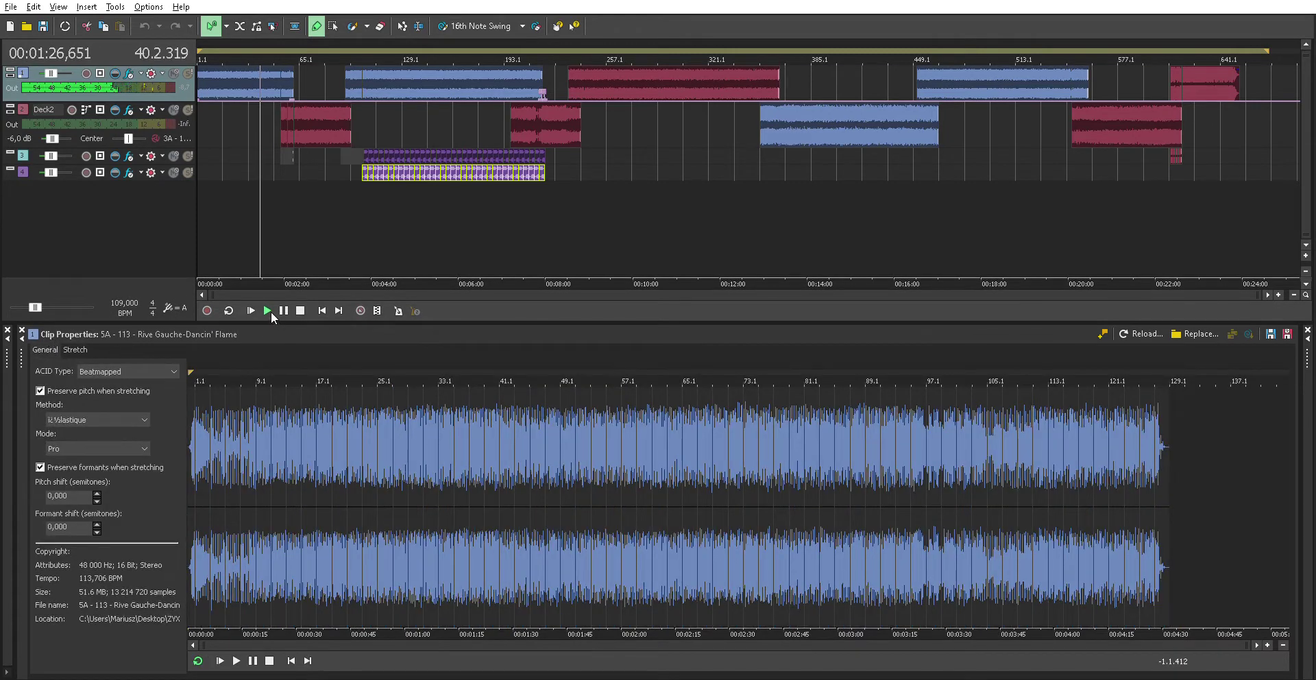
Uncover and widen the Explorer panel, and view the Plug-In Manager and Groove Pool before returning to the Explorer
{"action": "left_click_drag", "start_coordinate": [23, 360], "coordinate": [102, 357]}
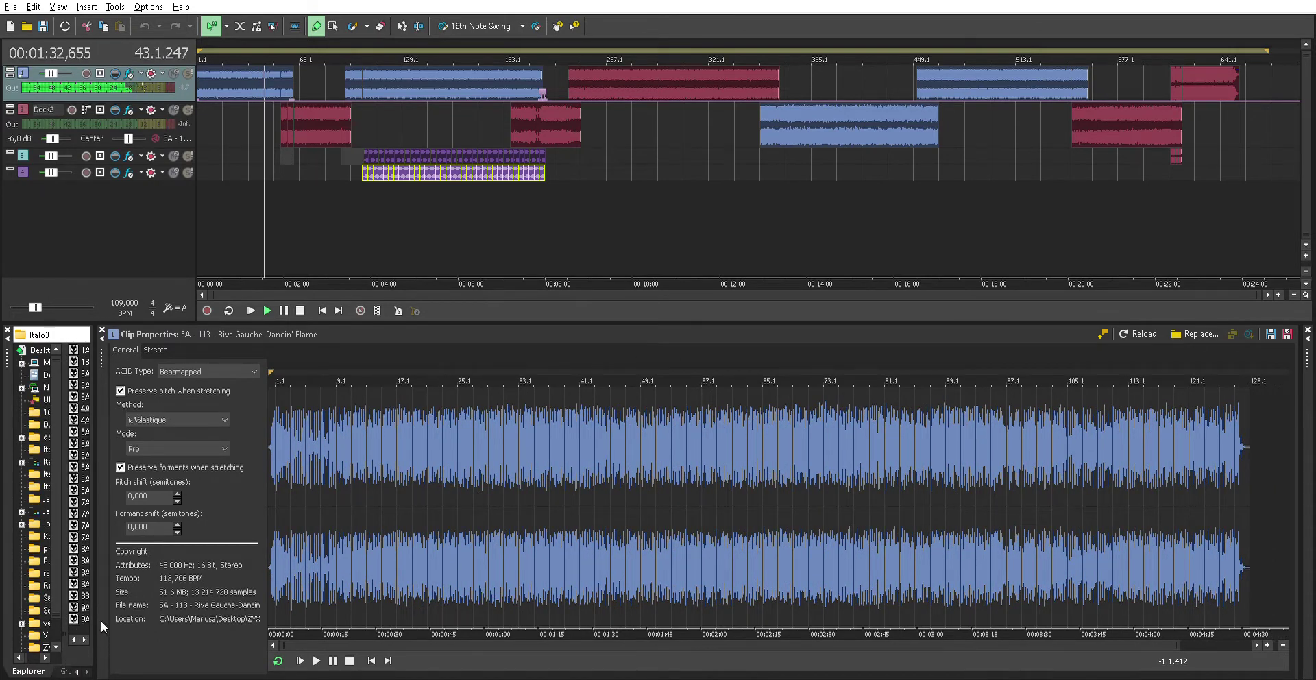
{"action": "left_click_drag", "start_coordinate": [101, 620], "coordinate": [250, 641]}
{"action": "left_click", "coordinate": [146, 665]}
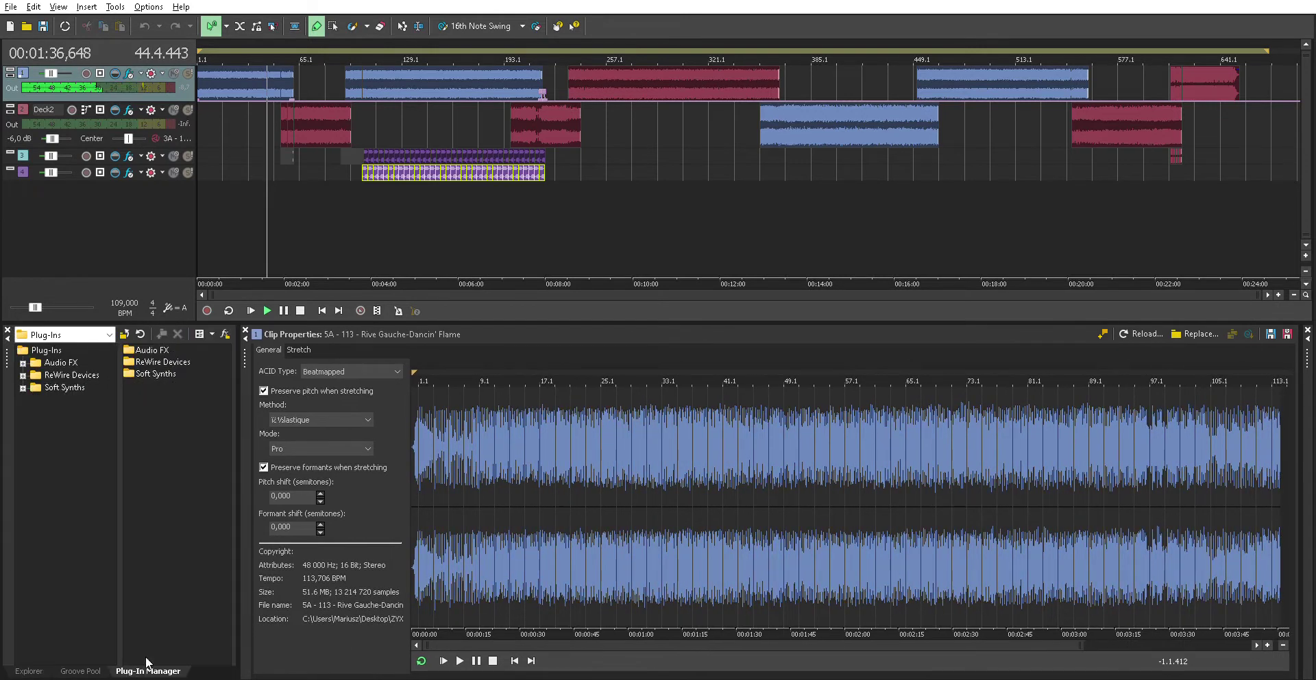
{"action": "left_click", "coordinate": [80, 670]}
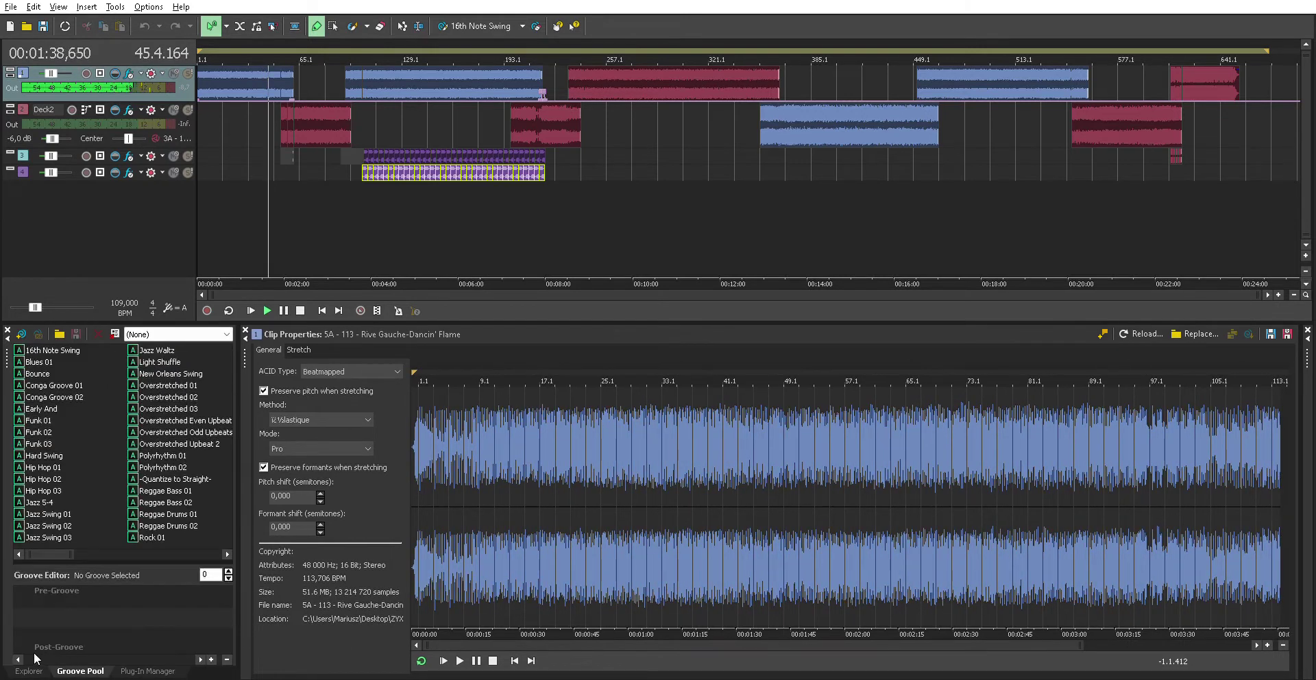
{"action": "left_click", "coordinate": [30, 670]}
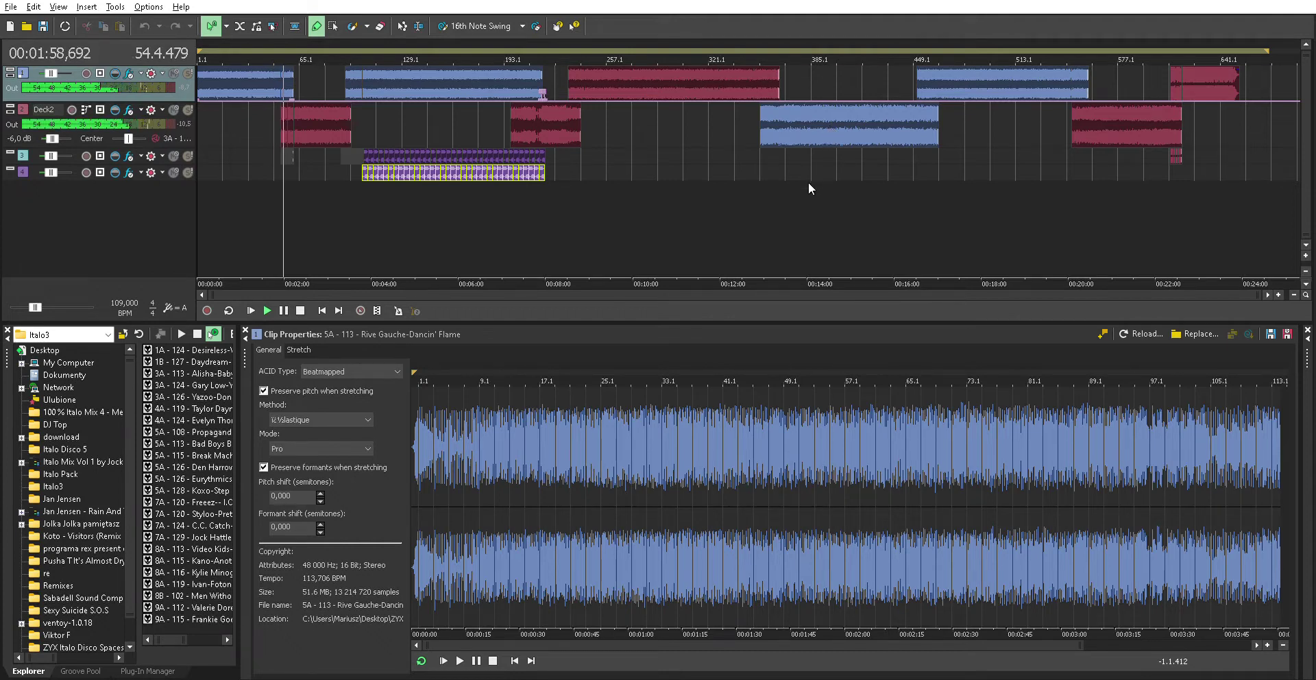
Reduce the height of the docked panels and uncover the Mixing Console beside Clip Properties
{"action": "left_click_drag", "start_coordinate": [684, 319], "coordinate": [713, 499]}
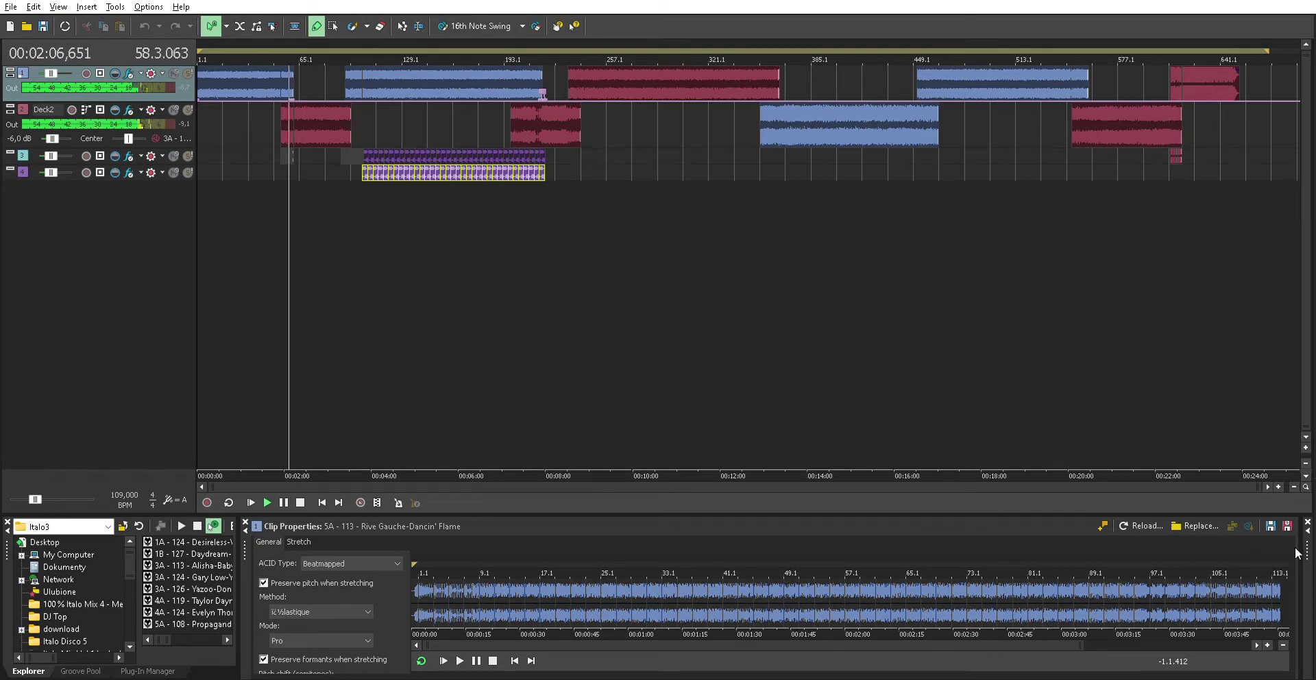
{"action": "left_click_drag", "start_coordinate": [1296, 552], "coordinate": [763, 561]}
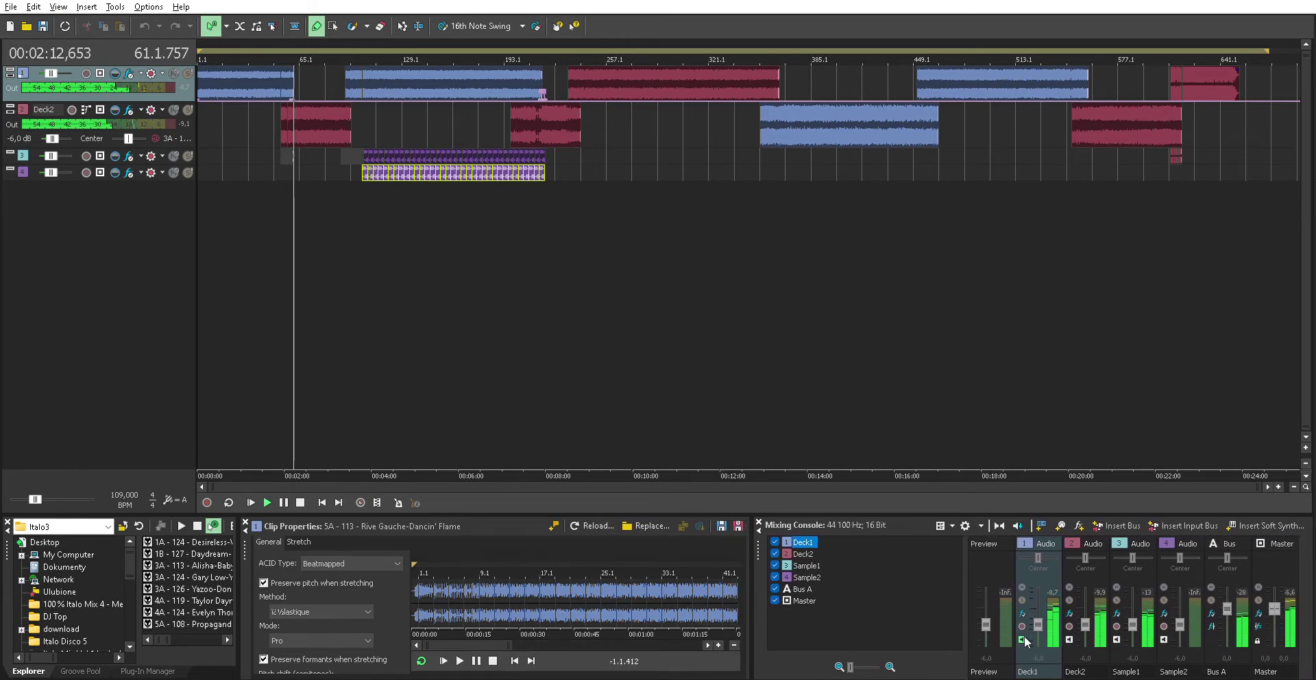
{"action": "left_click", "coordinate": [890, 666]}
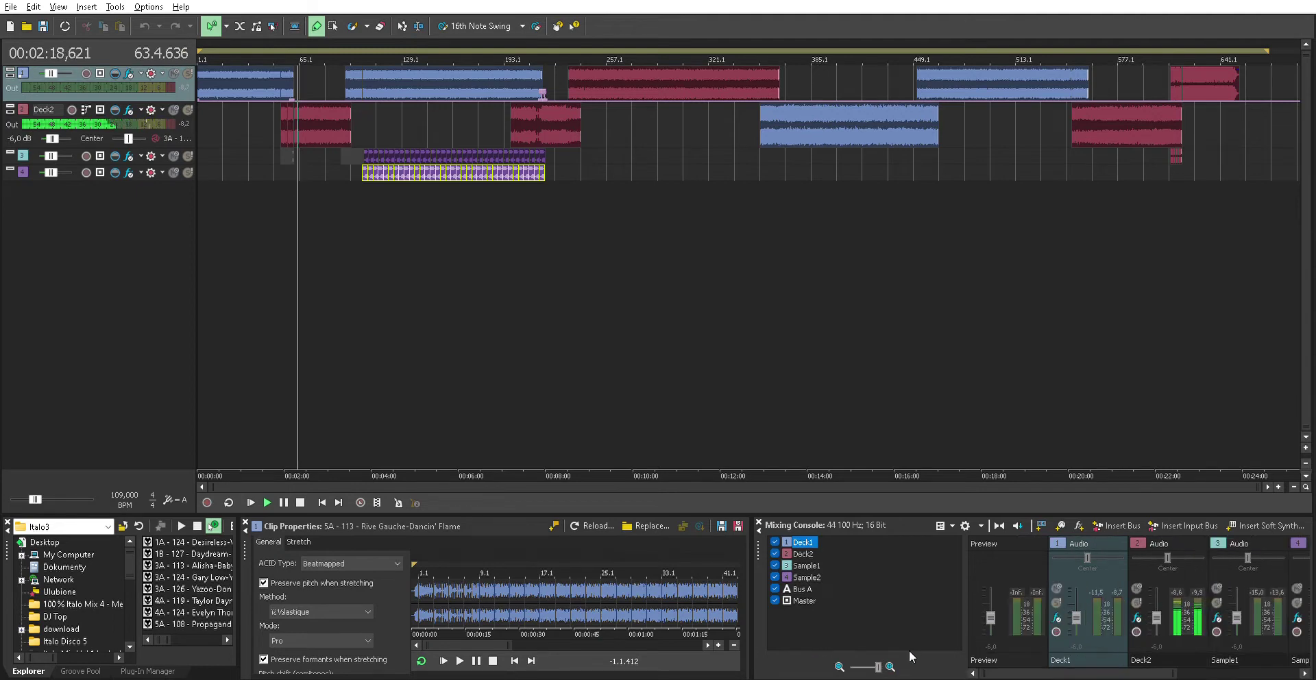
{"action": "left_click_drag", "start_coordinate": [997, 674], "coordinate": [1209, 676]}
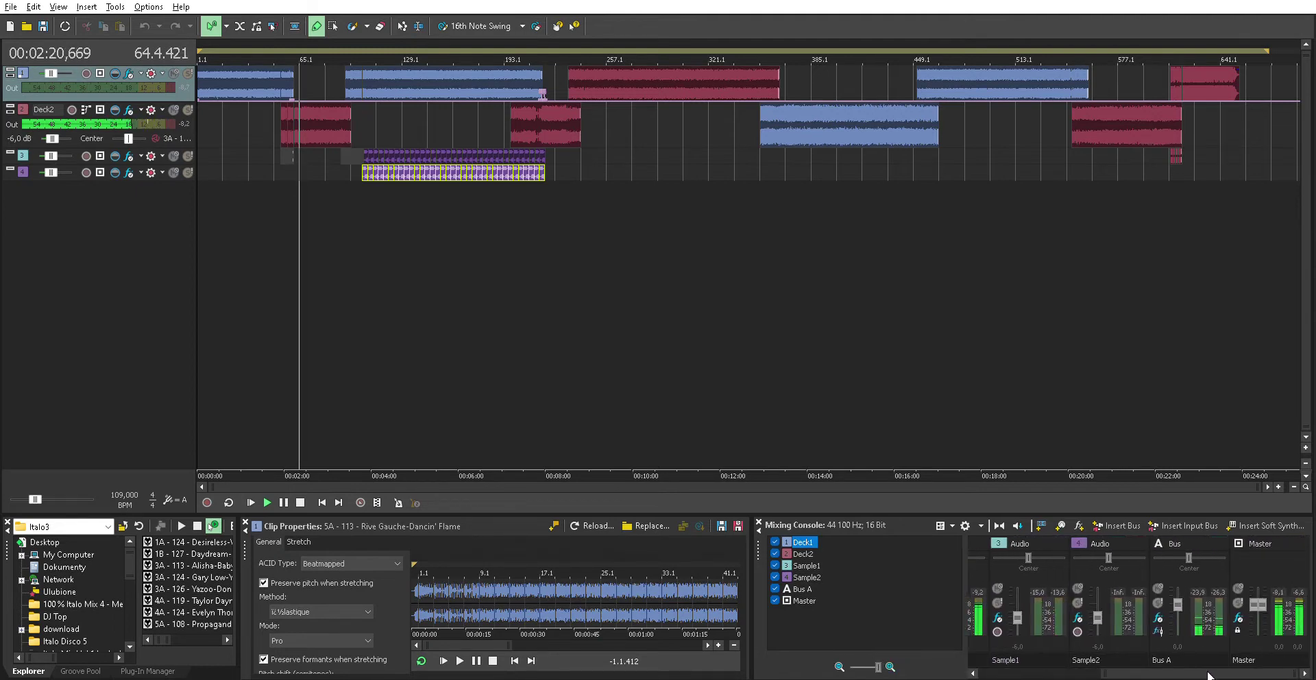
{"action": "left_click_drag", "start_coordinate": [970, 575], "coordinate": [662, 564]}
Enlarge the docked panels over the timeline to the full available height and fine-tune the Mixing Console's width
{"action": "left_click_drag", "start_coordinate": [877, 511], "coordinate": [944, 134]}
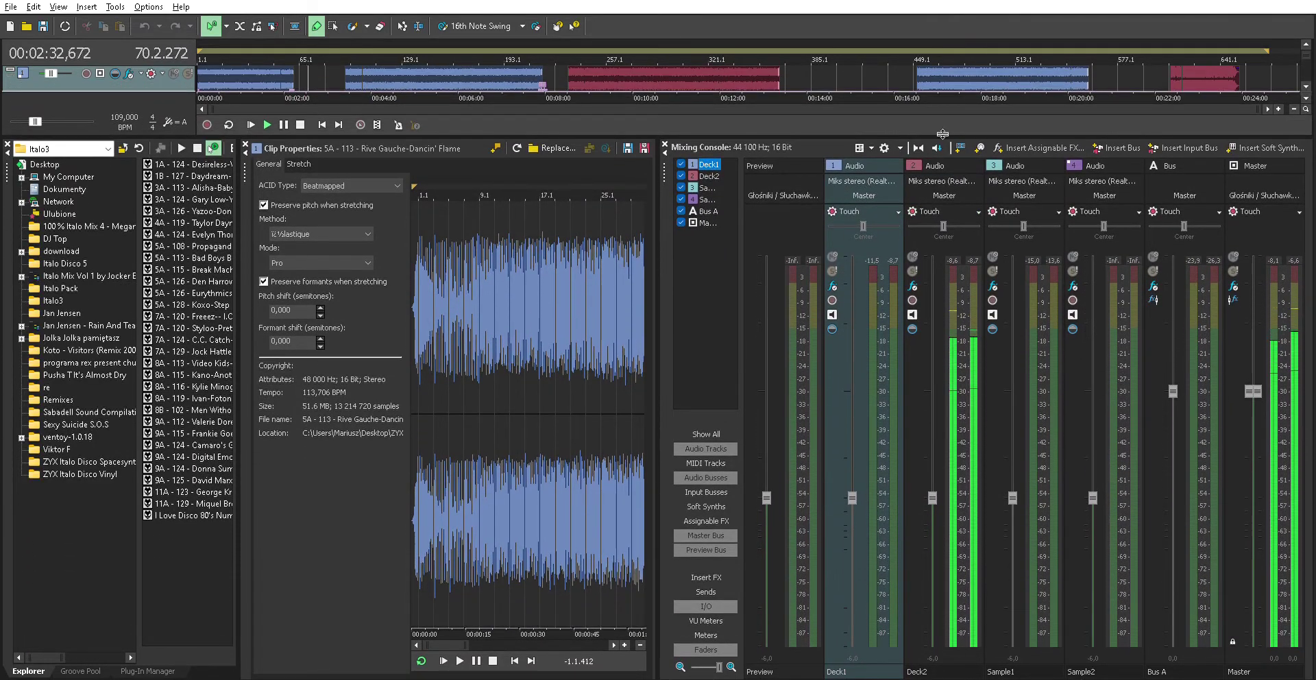
{"action": "left_click_drag", "start_coordinate": [900, 136], "coordinate": [929, 35]}
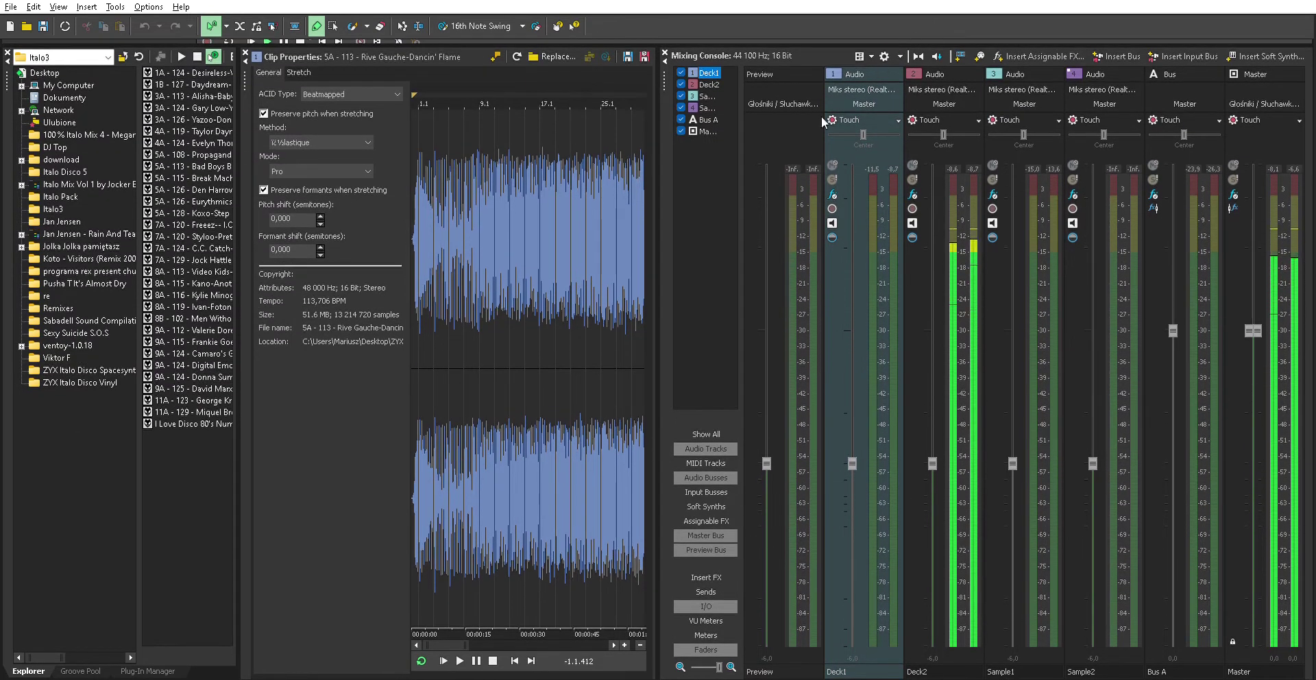
{"action": "mouse_move", "coordinate": [661, 187]}
{"action": "left_mouse_down"}
{"action": "mouse_move", "coordinate": [446, 195]}
{"action": "mouse_move", "coordinate": [669, 194]}
{"action": "left_mouse_up"}
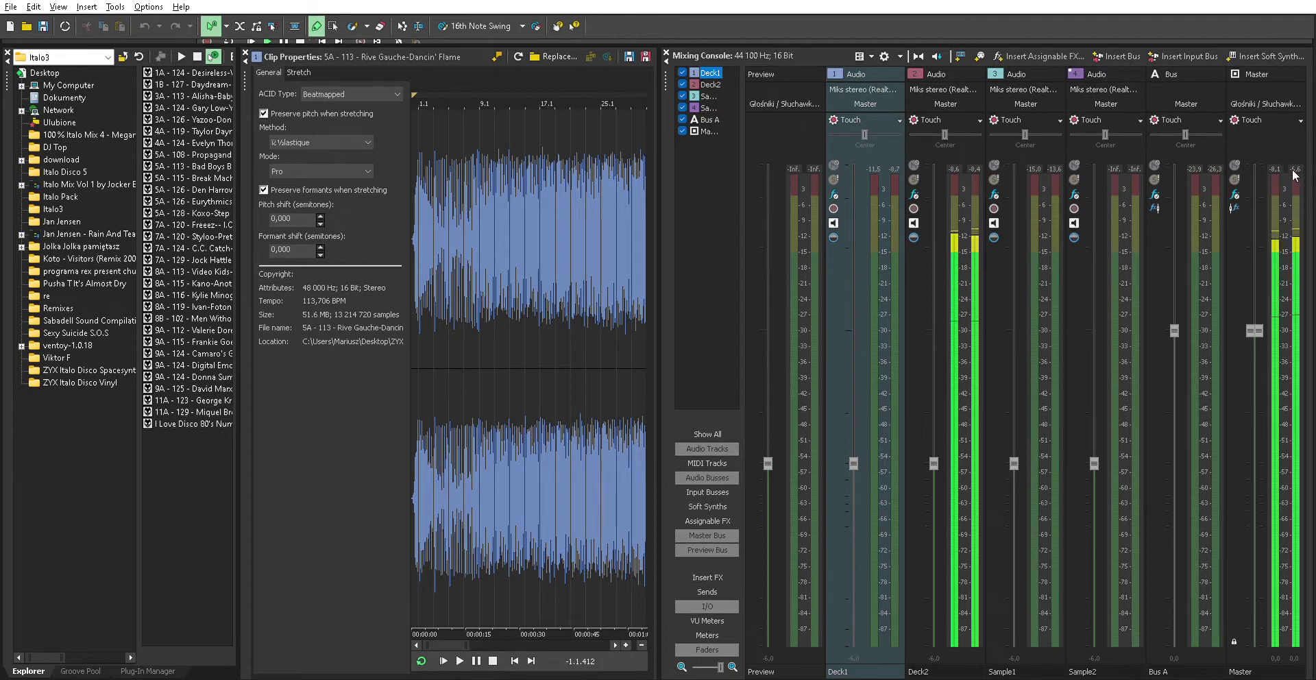
Adjust the decibel range of the Mixing Console meters, narrowing it to -57 dB and expanding it to -135 dB
{"action": "scroll", "coordinate": [1297, 175], "scroll_direction": "up", "scroll_amount": 3}
{"action": "scroll", "coordinate": [1298, 174], "scroll_direction": "down", "scroll_amount": 1}
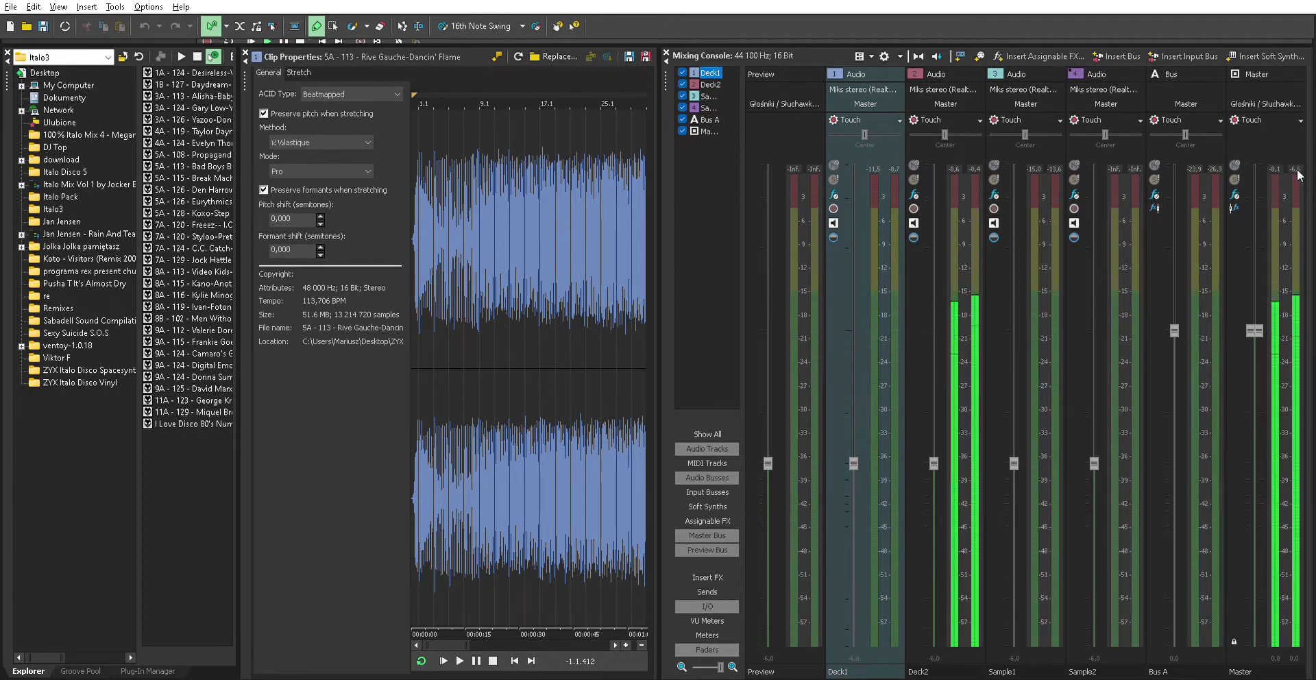
{"action": "scroll", "coordinate": [1297, 175], "scroll_direction": "down", "scroll_amount": 3}
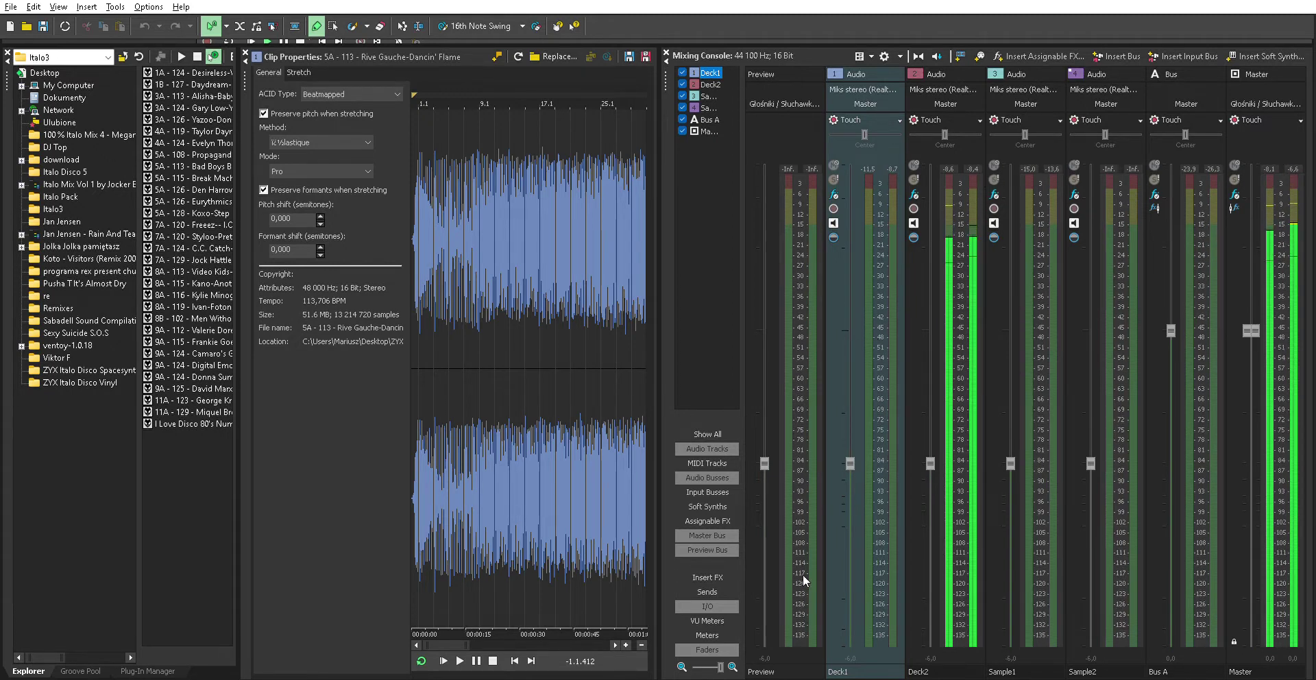
{"action": "left_click", "coordinate": [681, 666]}
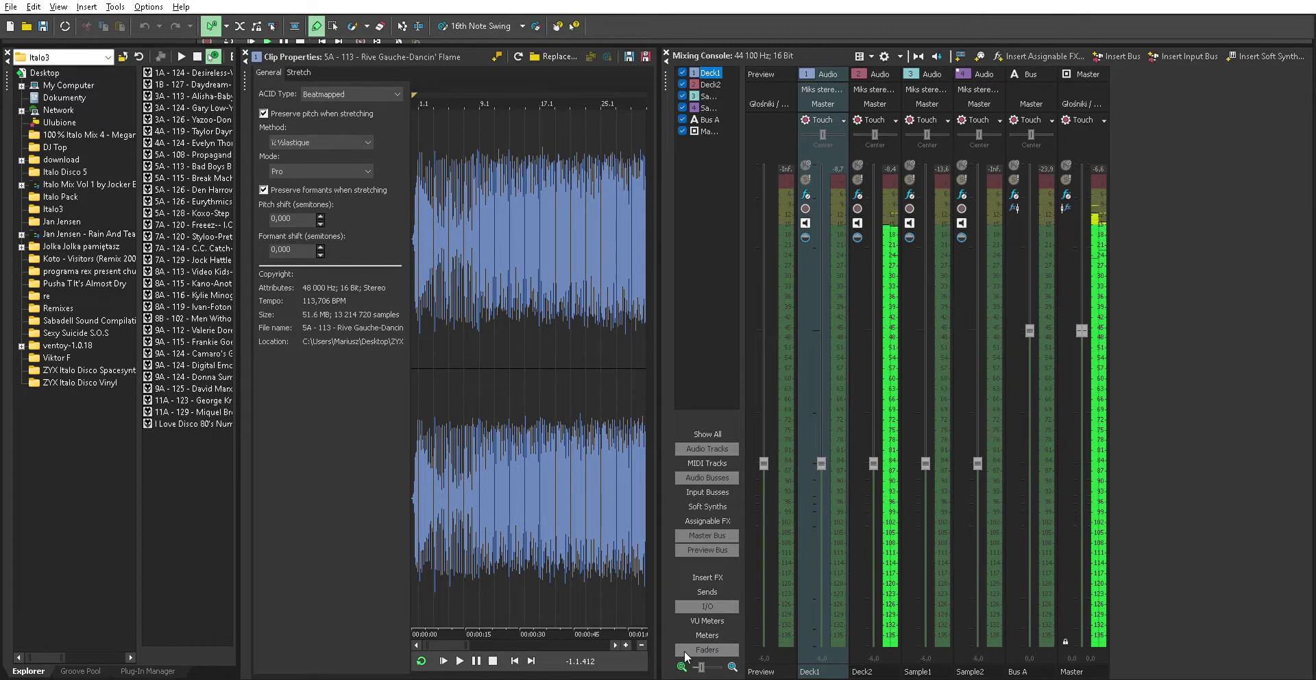
{"action": "left_click", "coordinate": [681, 667]}
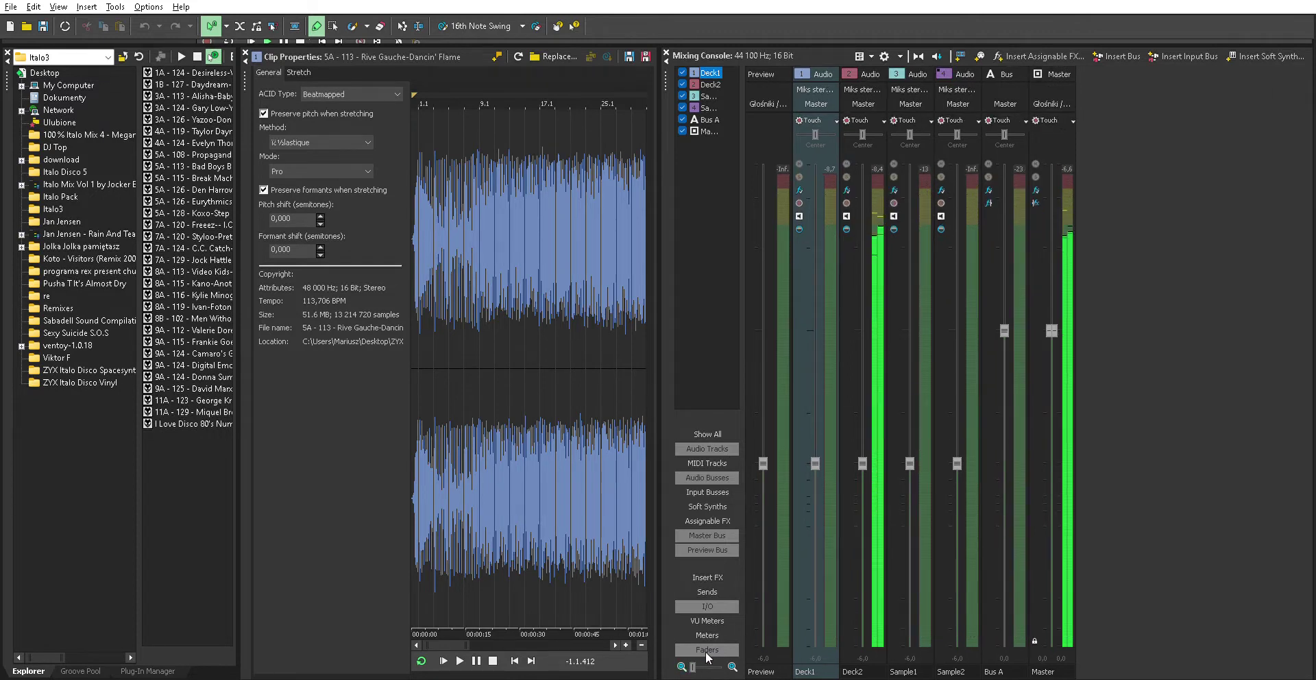
{"action": "left_click", "coordinate": [733, 656]}
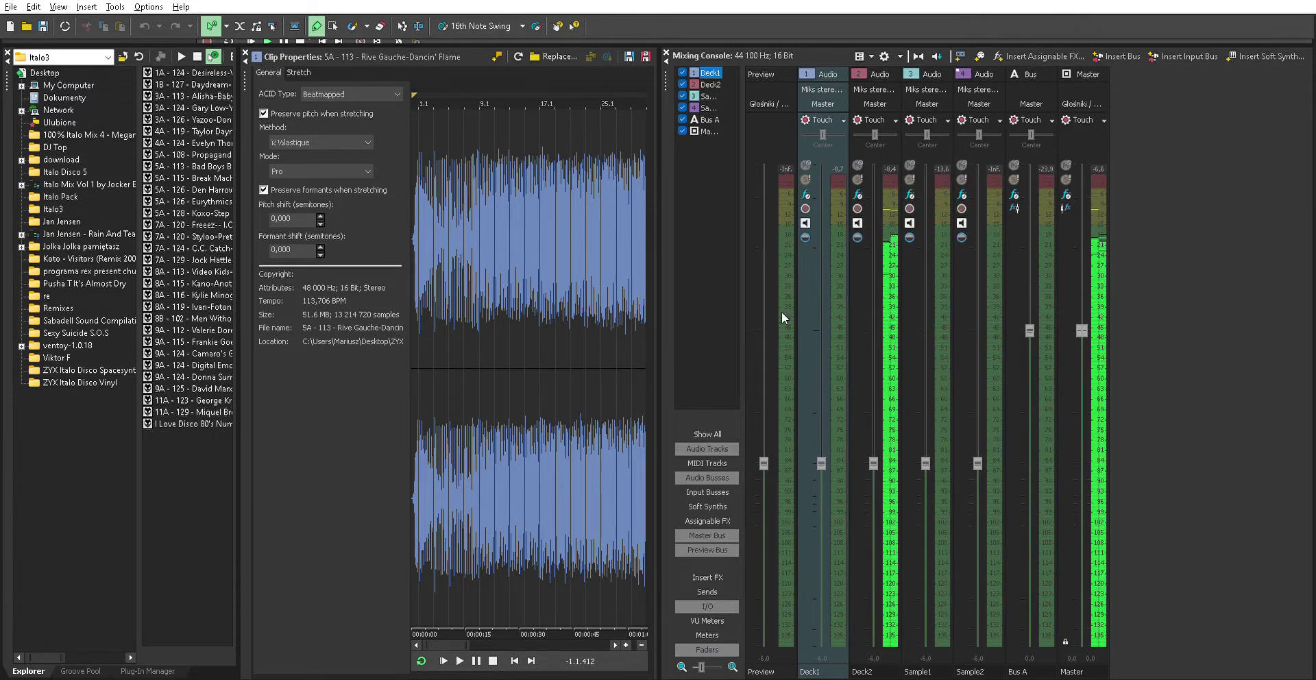
{"action": "left_click_drag", "start_coordinate": [754, 312], "coordinate": [995, 313]}
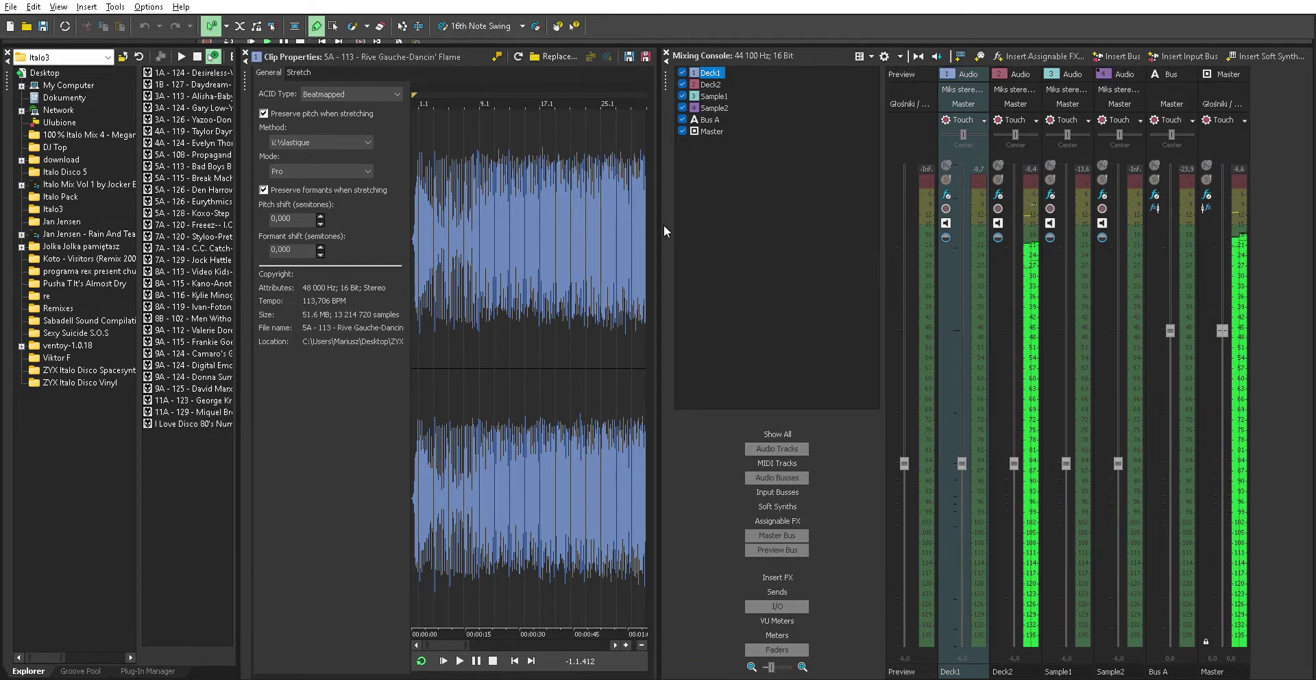
{"action": "left_click_drag", "start_coordinate": [668, 235], "coordinate": [725, 224]}
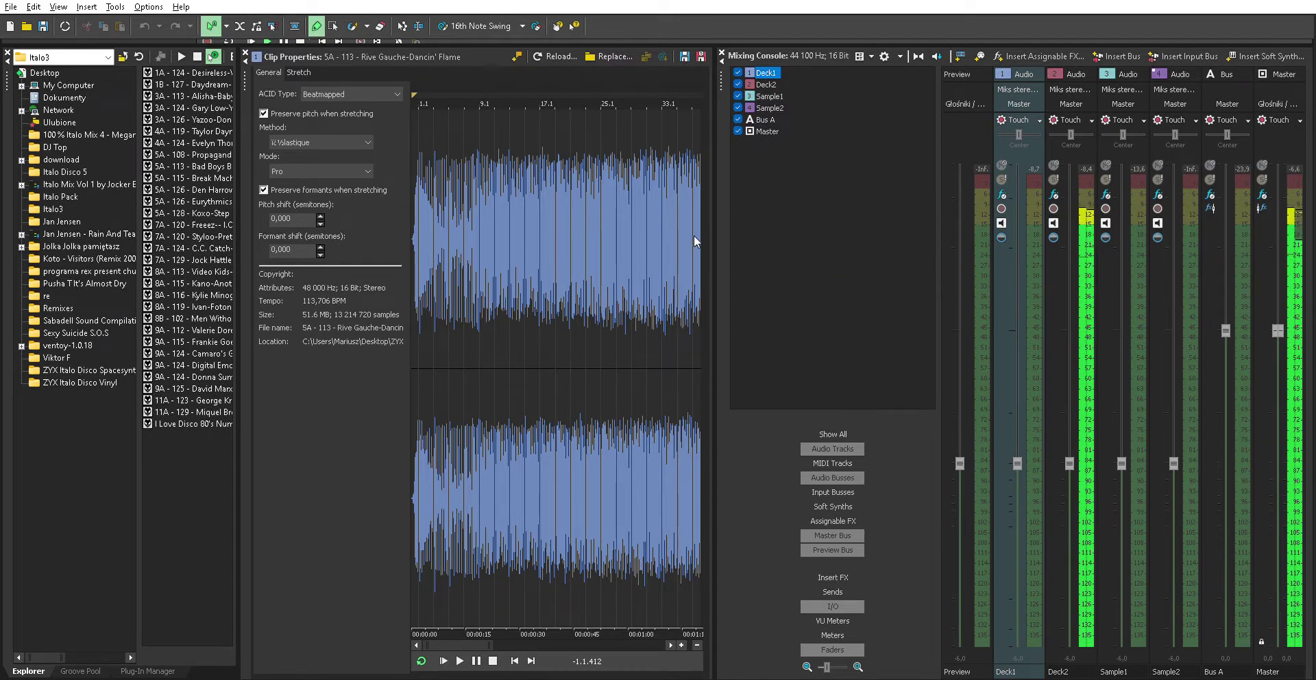
Restore the timeline above the docked panels and shrink the dock to give the tracks most of the height
{"action": "double_click", "coordinate": [343, 41]}
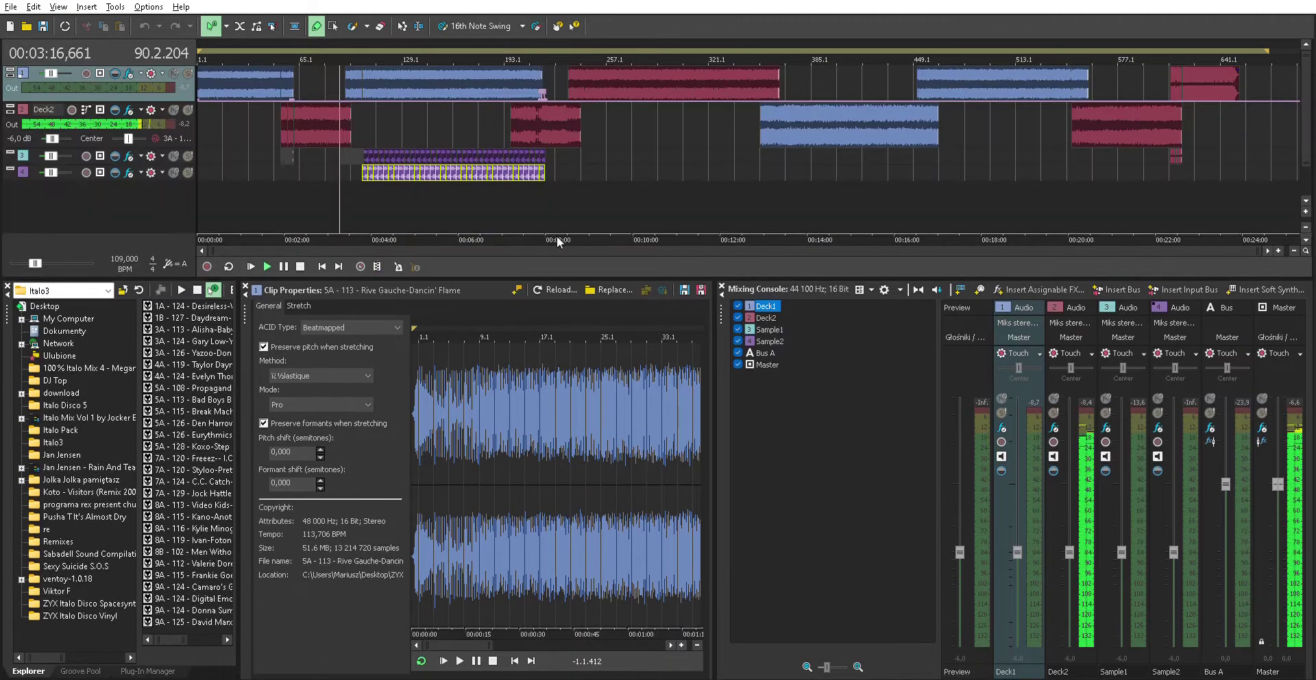
{"action": "left_click_drag", "start_coordinate": [569, 274], "coordinate": [613, 533]}
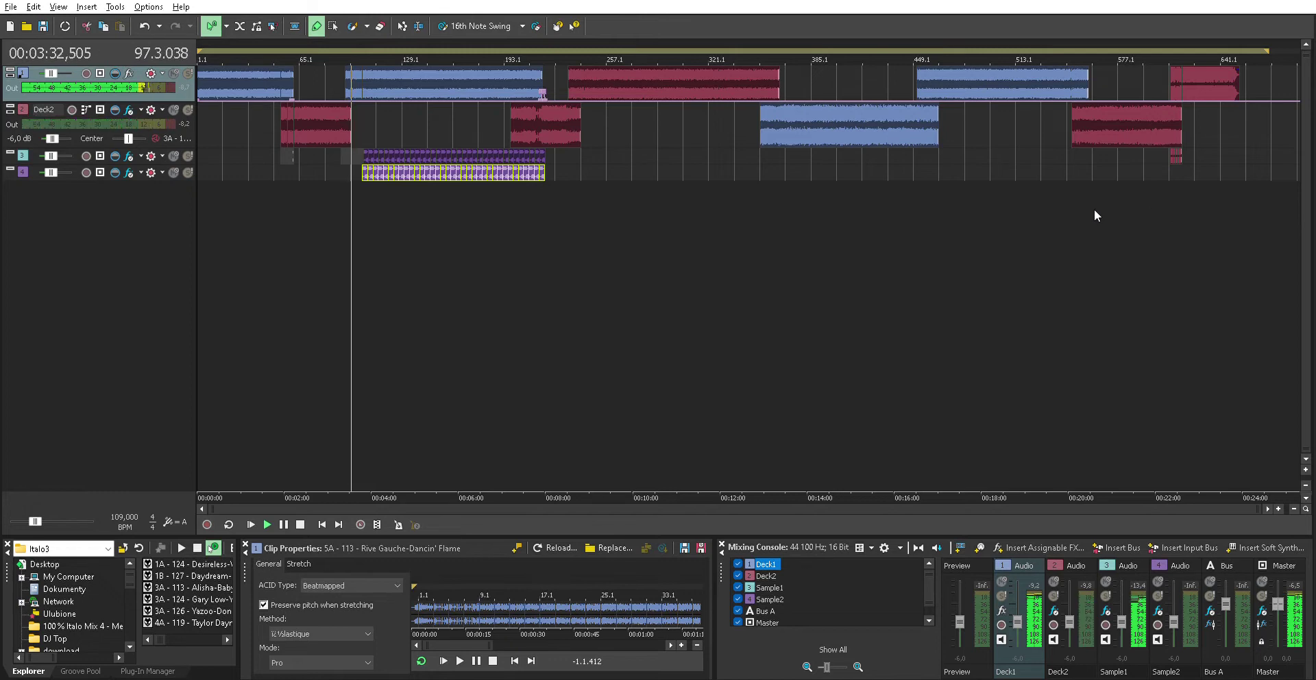
Select the Deck2, Sample1 and Sample2 tracks one after another to view the clip properties for each
{"action": "left_click", "coordinate": [139, 108]}
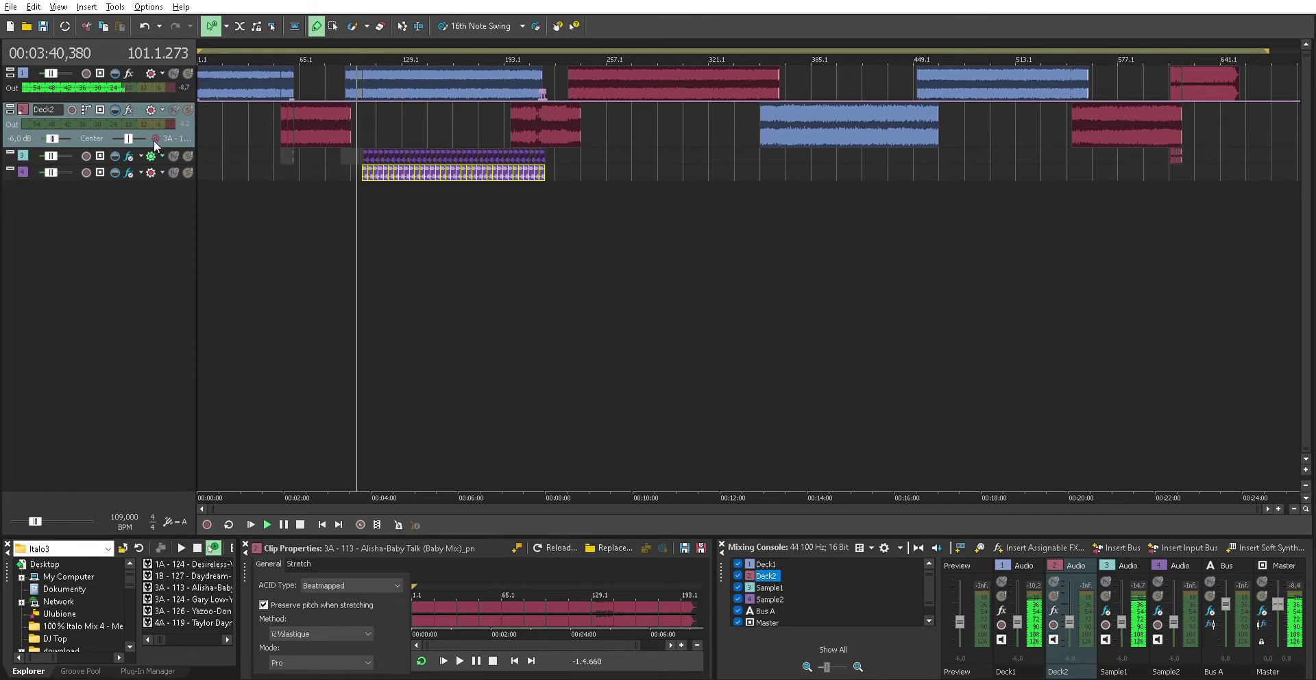
{"action": "left_click", "coordinate": [129, 141]}
{"action": "key", "text": "Down"}
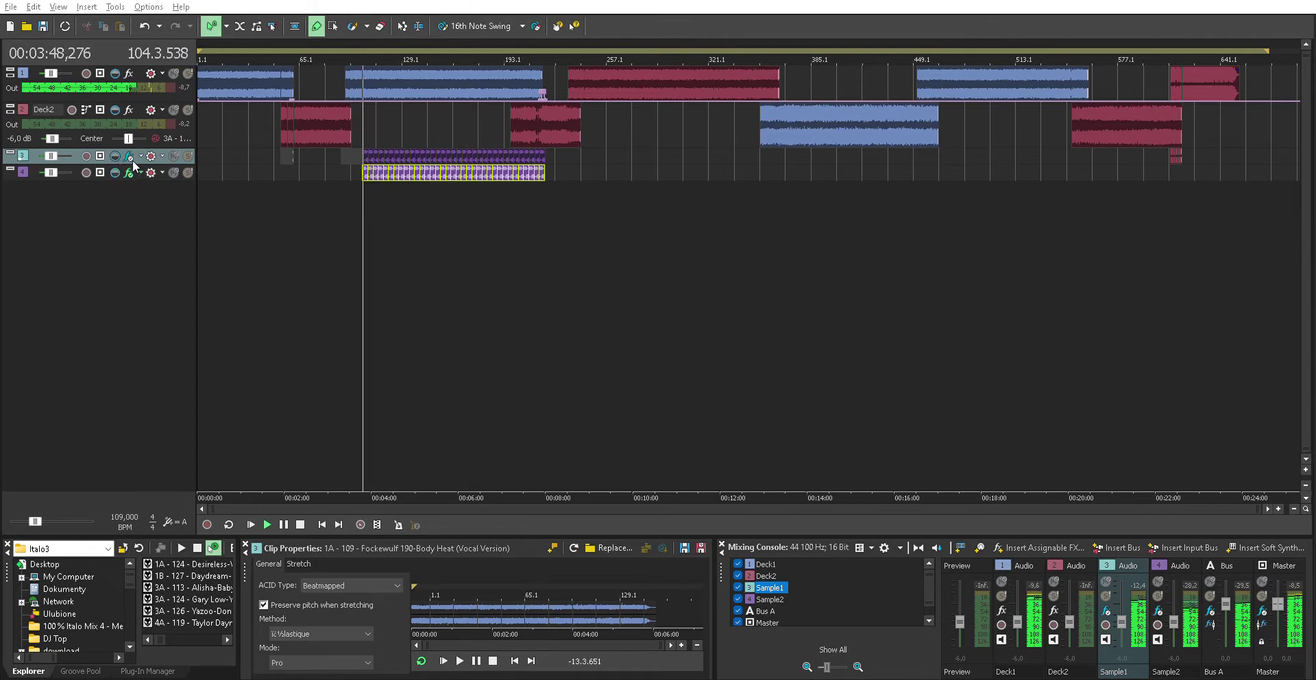
{"action": "key", "text": "Down"}
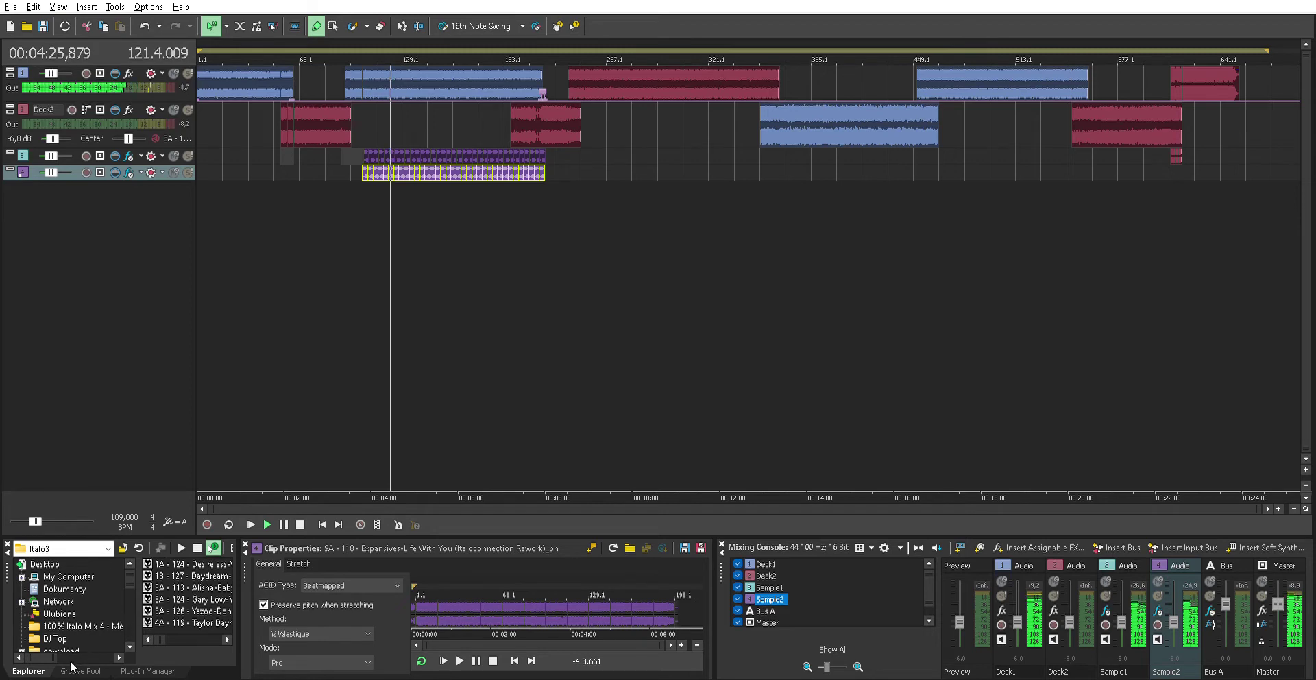
Show the Plug-In Manager in the dock, widen it to about twice its width and increase the dock's height
{"action": "left_click", "coordinate": [147, 670]}
{"action": "left_click_drag", "start_coordinate": [247, 573], "coordinate": [389, 573]}
{"action": "left_click", "coordinate": [165, 565]}
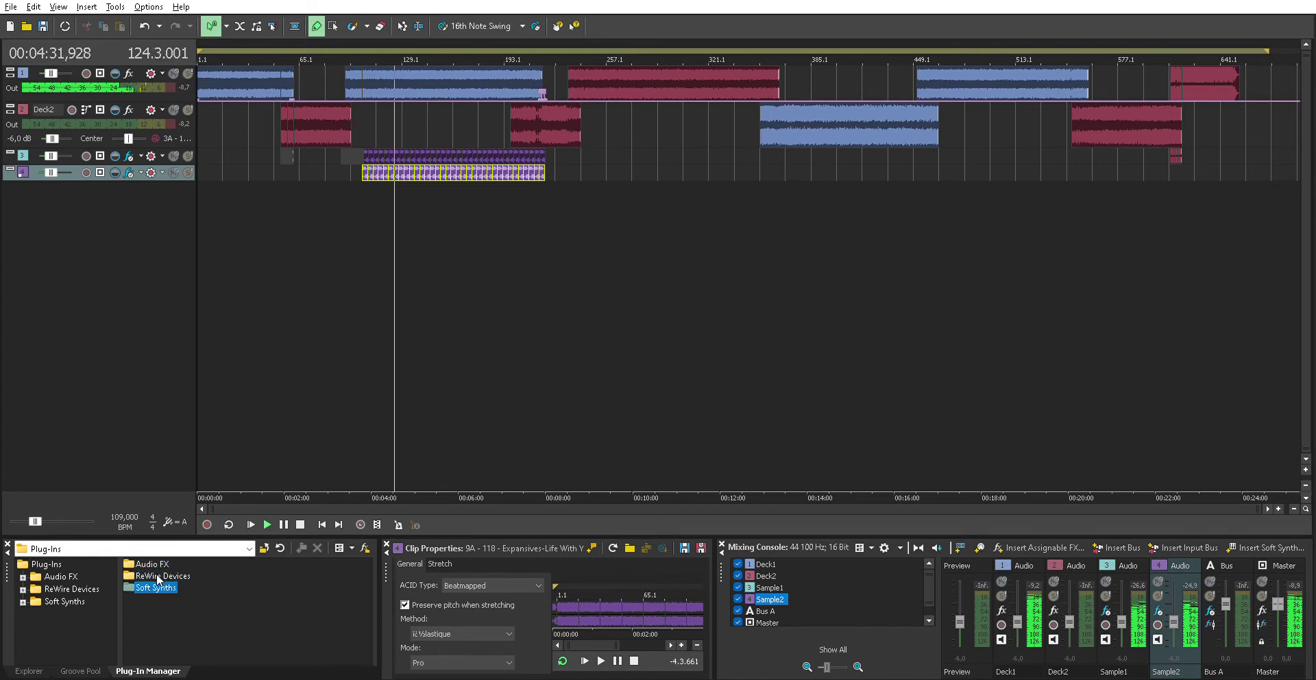
{"action": "left_click_drag", "start_coordinate": [174, 535], "coordinate": [194, 448]}
Expand the Audio FX folder in the Plug-In Manager and list the contents of its All folder
{"action": "left_click", "coordinate": [55, 473]}
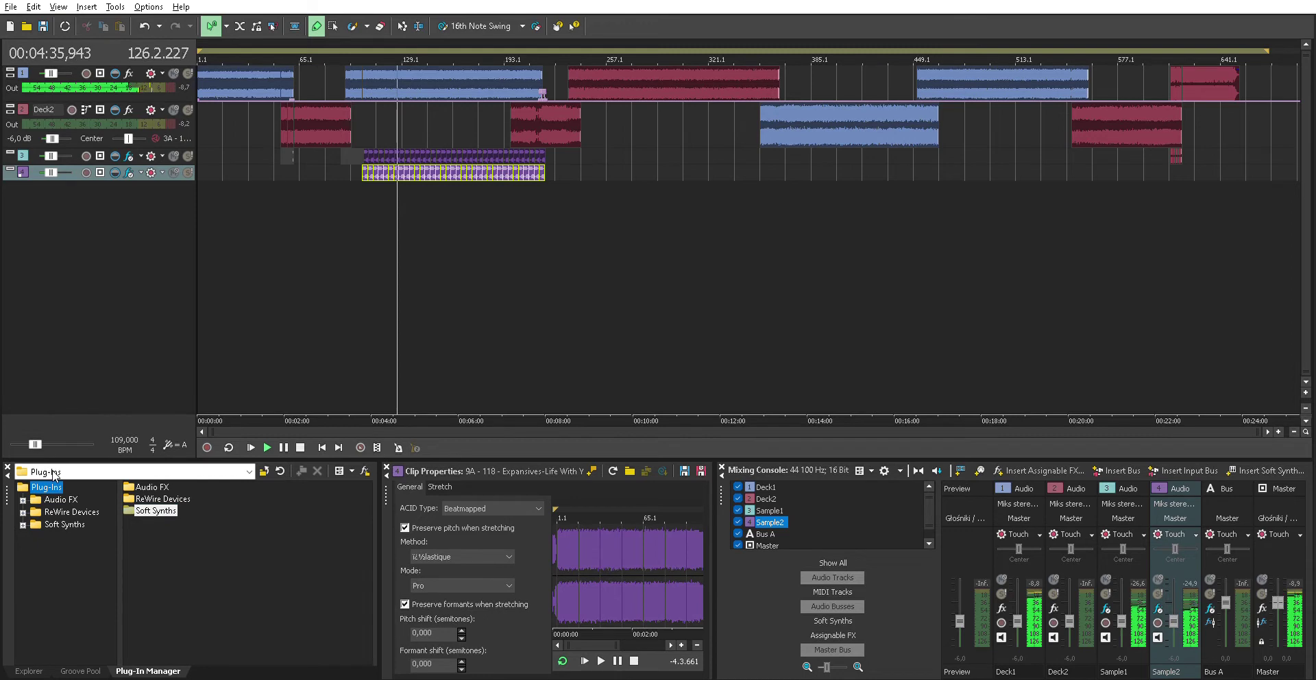
{"action": "key", "text": "Down"}
{"action": "key", "text": "Right"}
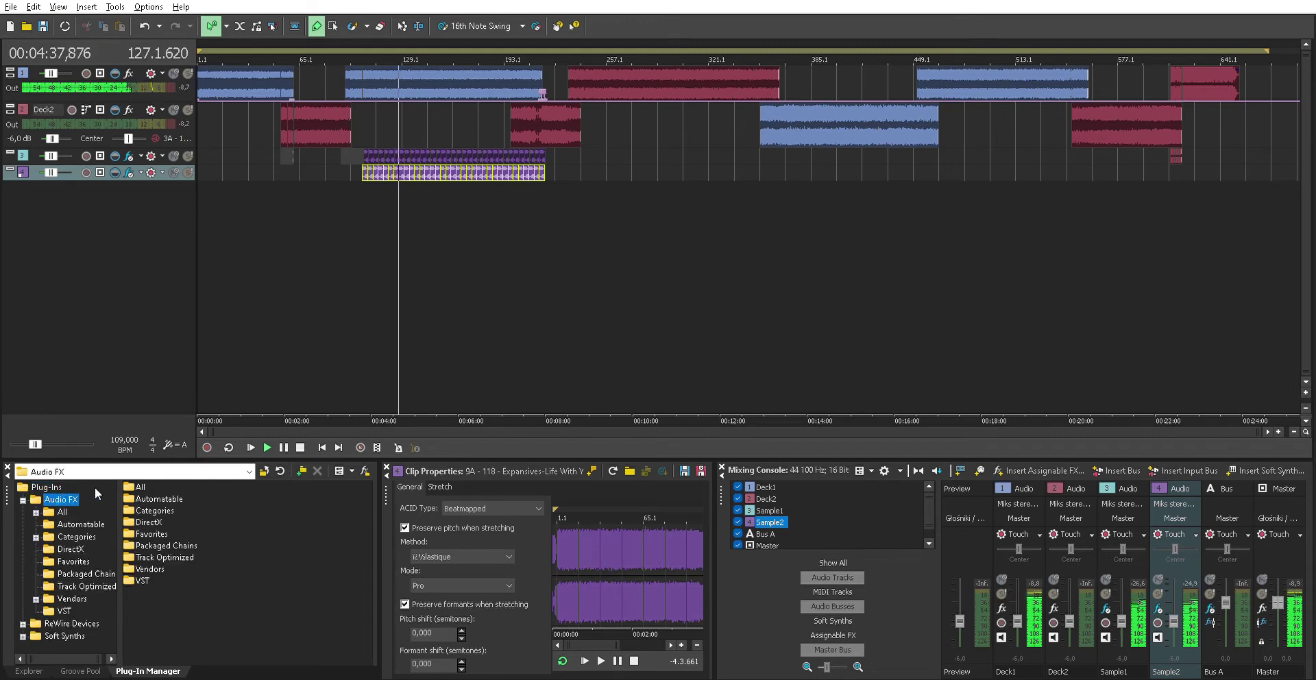
{"action": "key", "text": "Down"}
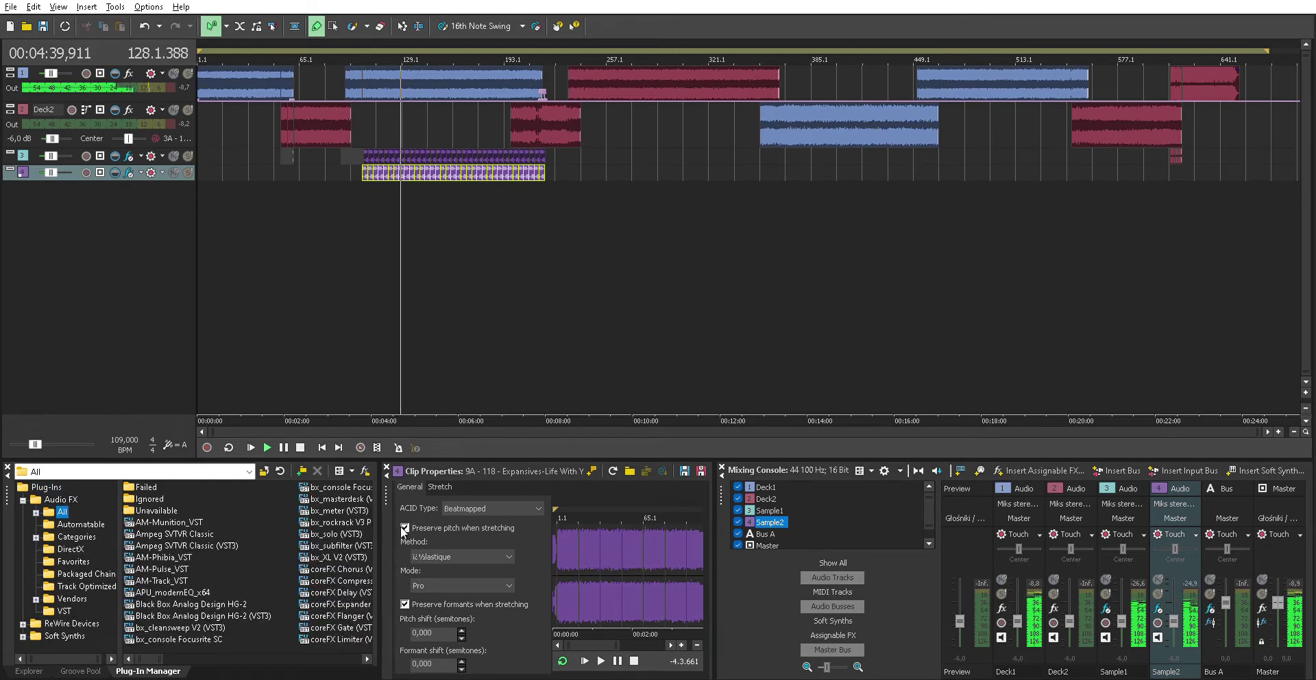
Widen the Plug-In Manager further to look through all the audio plug-ins, and reduce the dock's height again
{"action": "left_click_drag", "start_coordinate": [385, 512], "coordinate": [574, 516]}
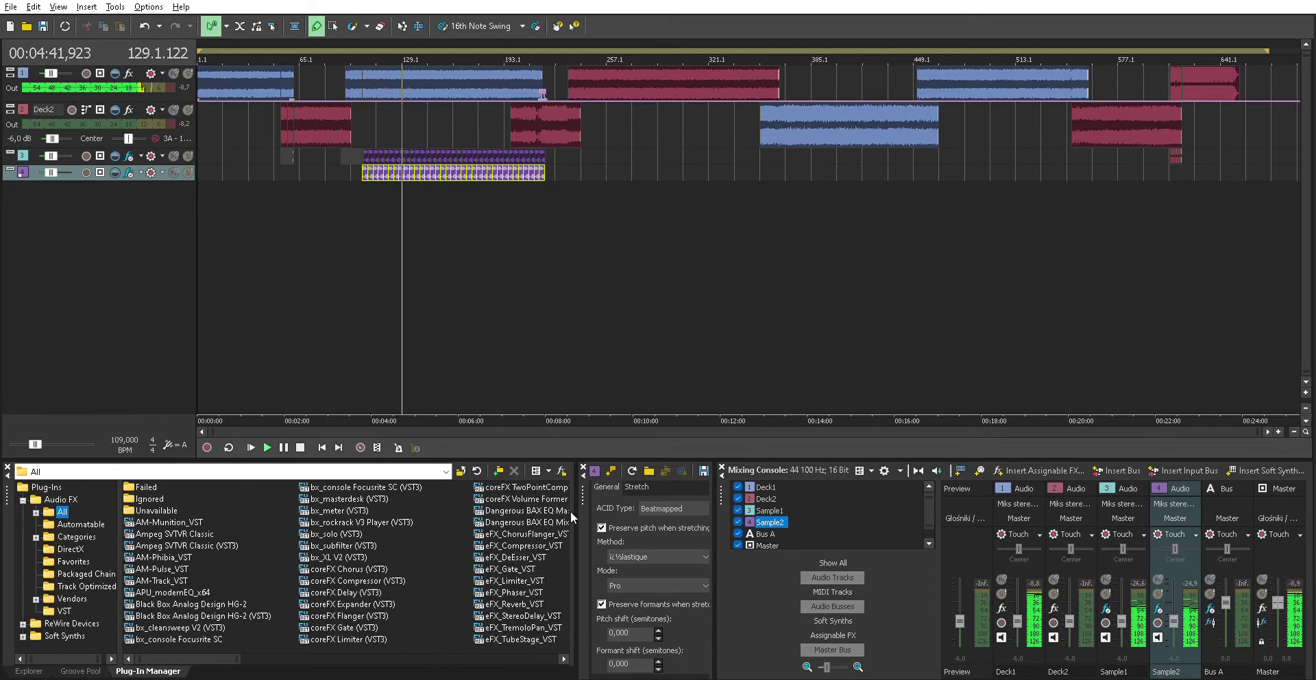
{"action": "left_click_drag", "start_coordinate": [214, 646], "coordinate": [438, 643]}
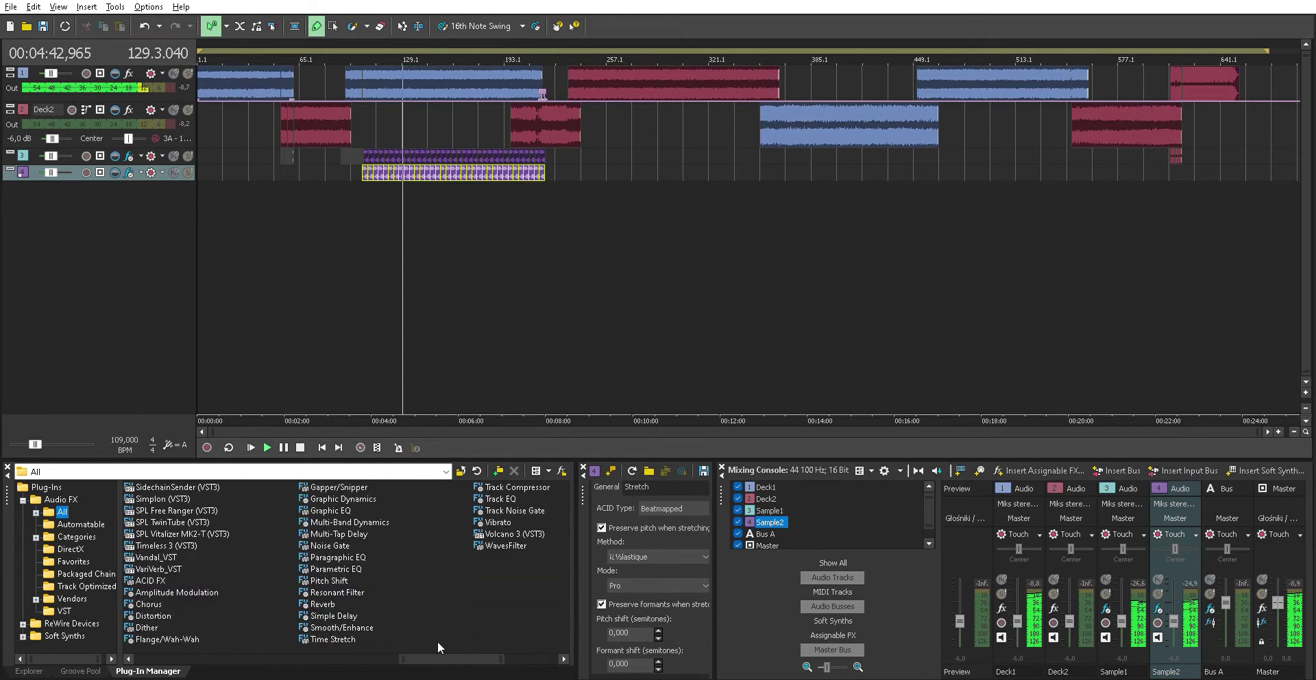
{"action": "scroll", "coordinate": [488, 644], "scroll_direction": "left", "scroll_amount": 10}
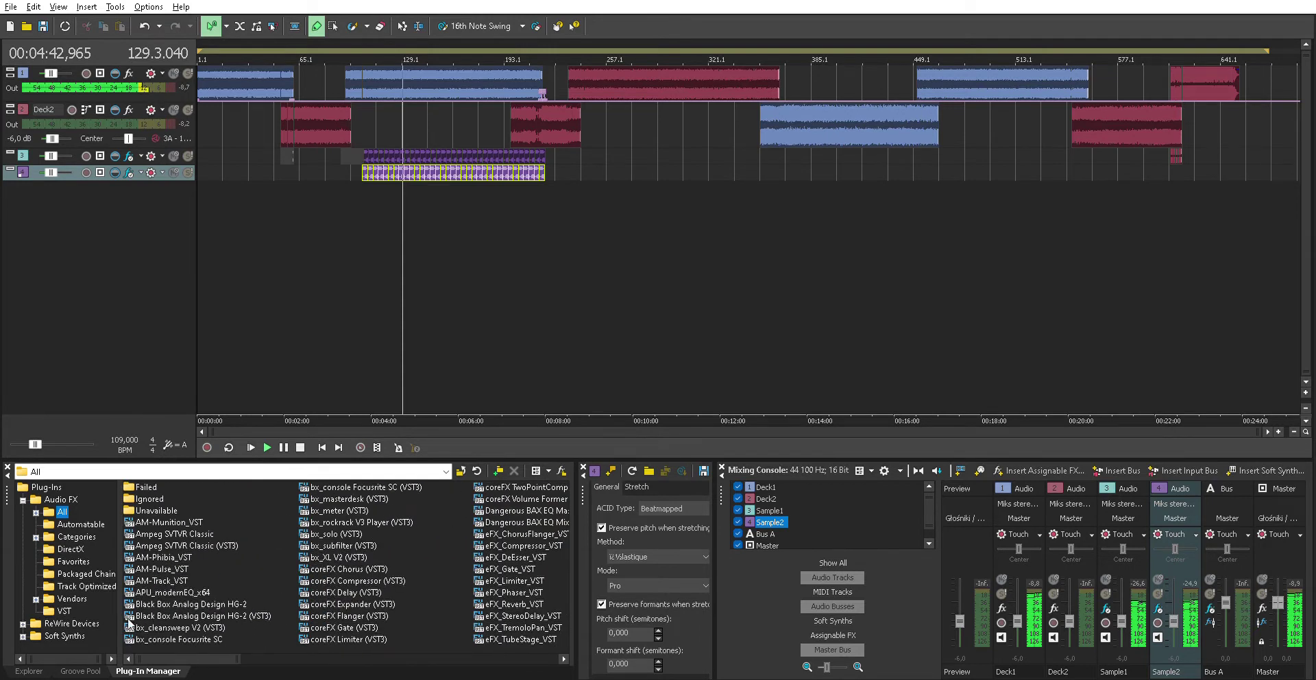
{"action": "left_click_drag", "start_coordinate": [571, 456], "coordinate": [571, 511]}
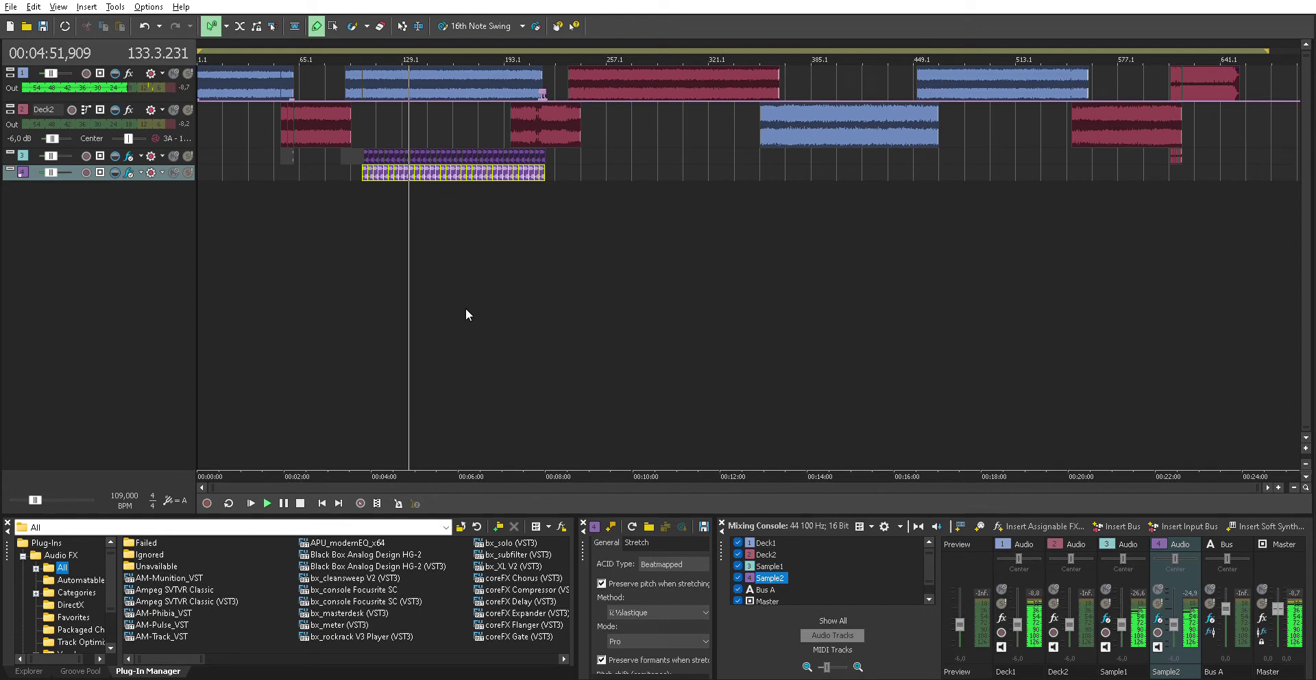
Select several clips on the Deck1 and Deck2 tracks one after another, from the start towards the end of the mix
{"action": "left_click", "coordinate": [442, 70]}
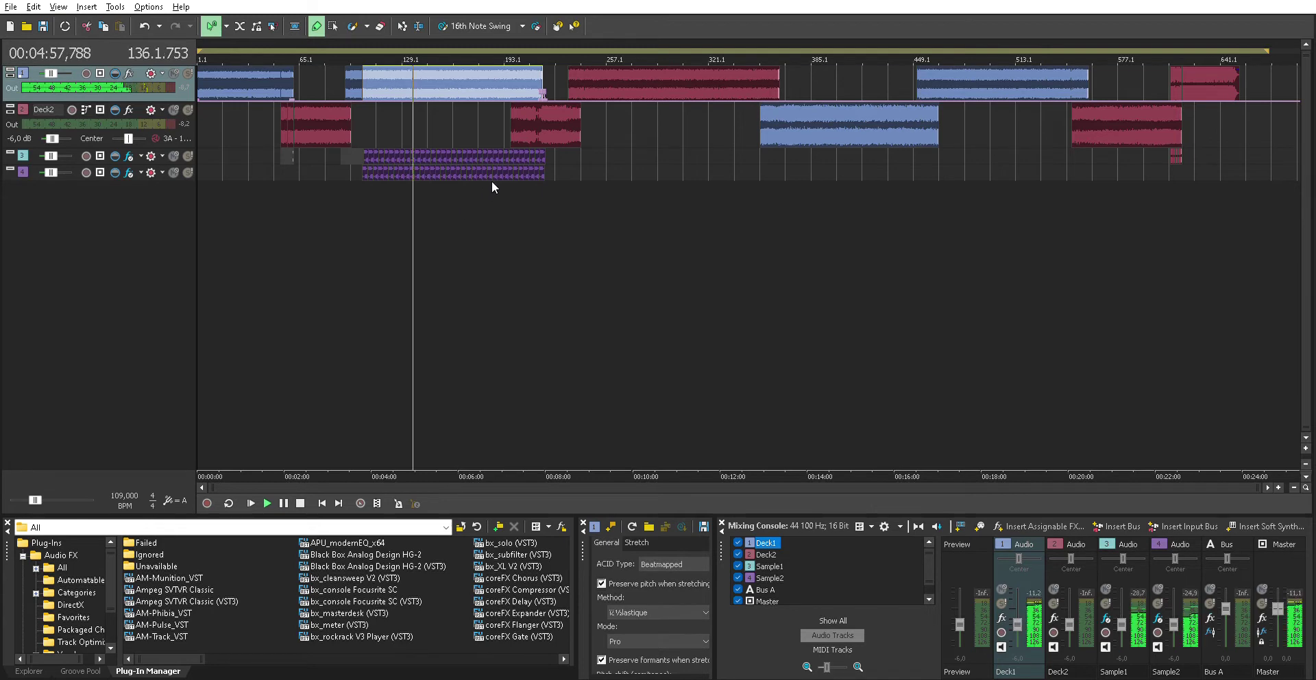
{"action": "left_click", "coordinate": [350, 73]}
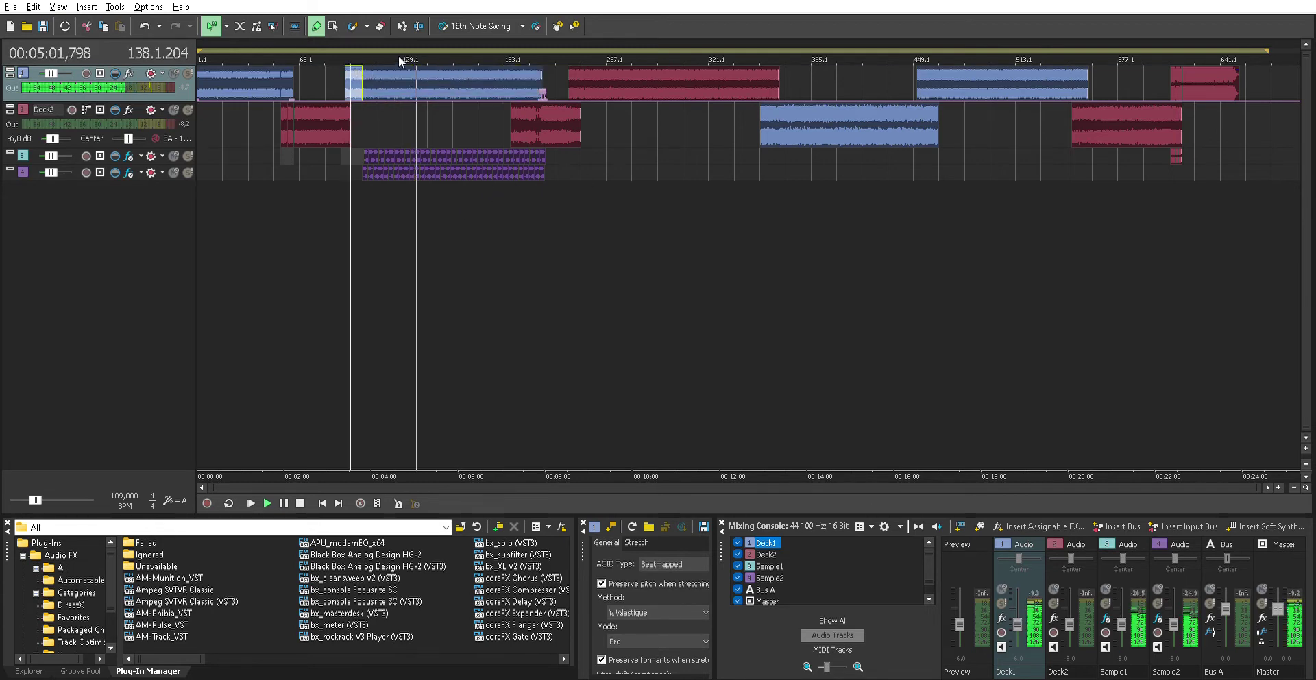
{"action": "left_click", "coordinate": [250, 72]}
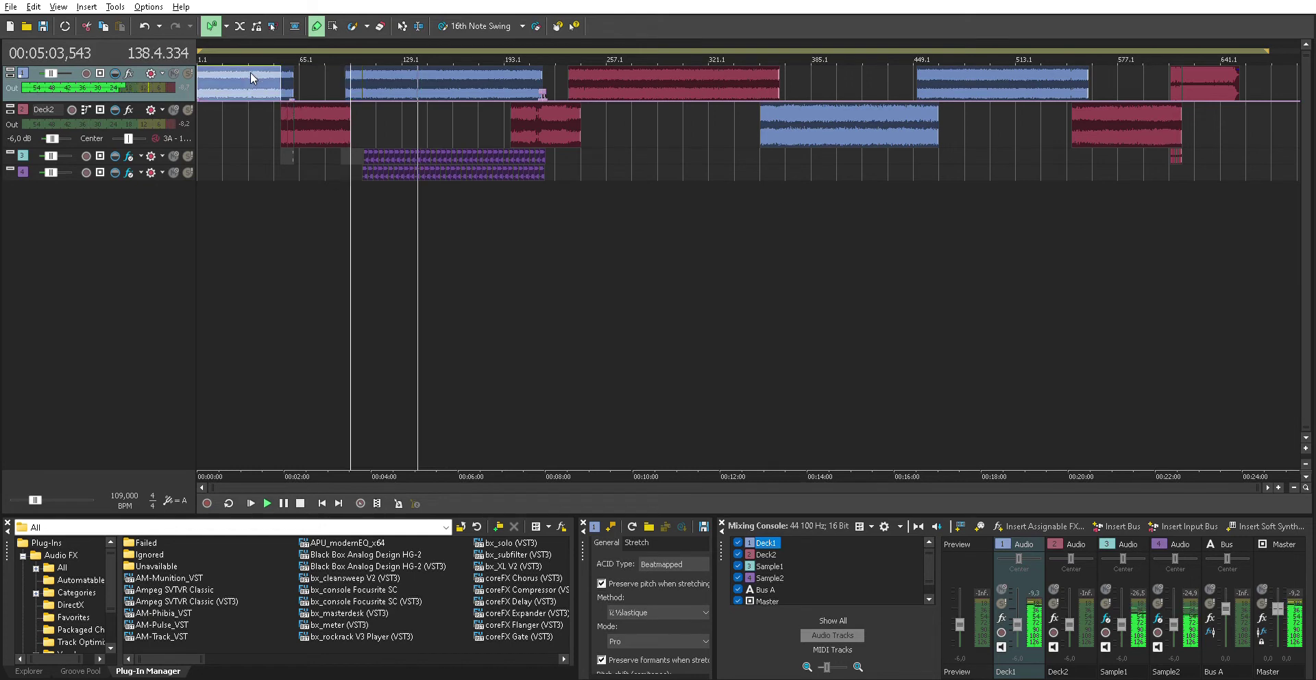
{"action": "left_click", "coordinate": [561, 107]}
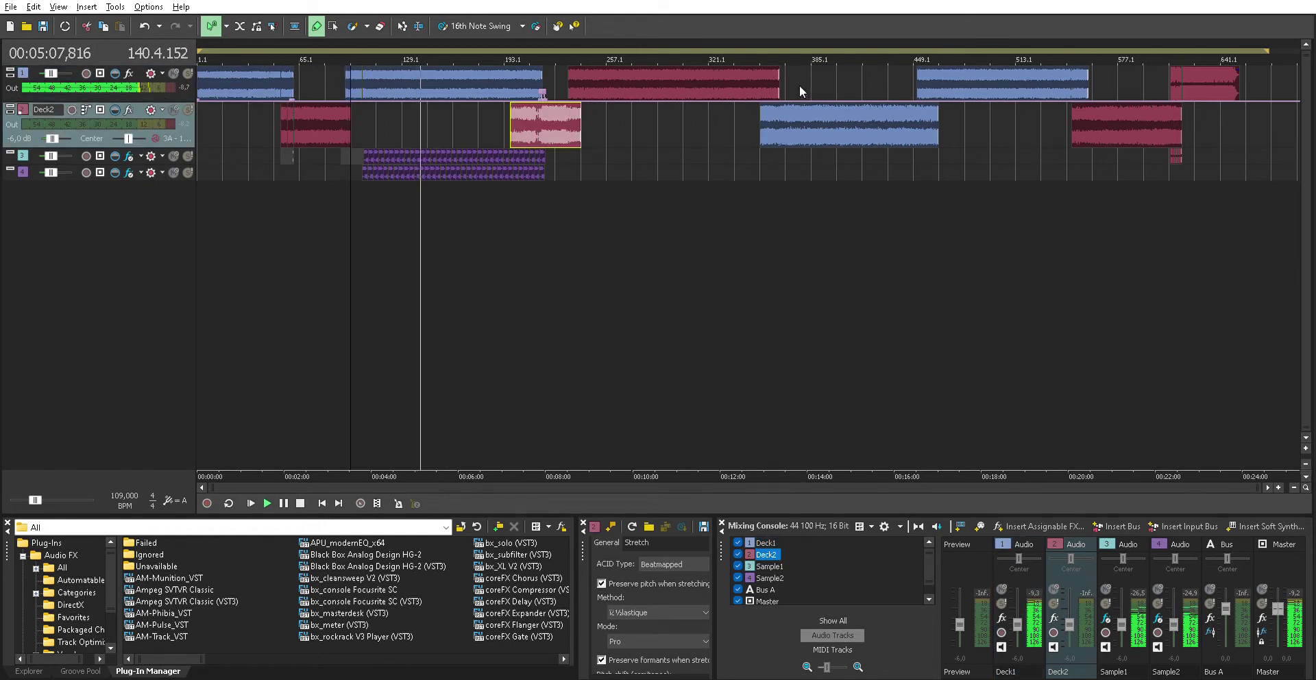
{"action": "left_click", "coordinate": [829, 103]}
{"action": "left_click", "coordinate": [959, 68]}
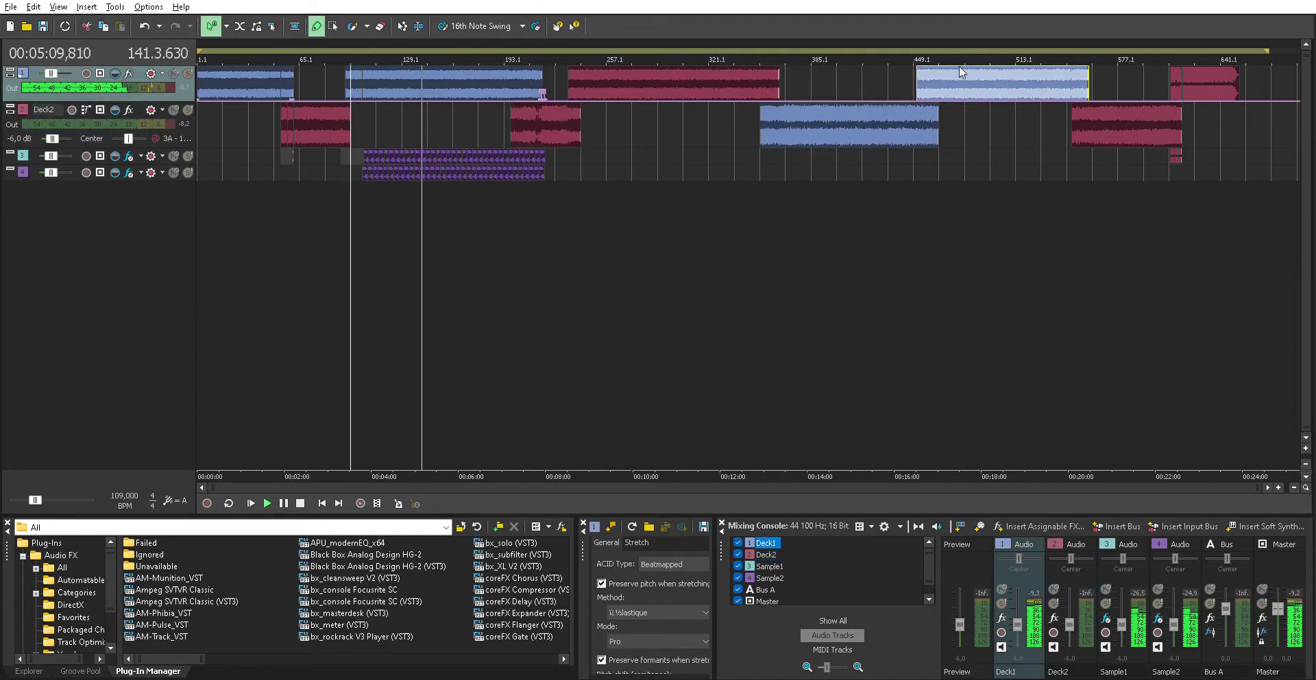
Clear the clip selection, move playback to bar 177 and restart it from there
{"action": "left_click", "coordinate": [685, 178]}
{"action": "left_click", "coordinate": [478, 58]}
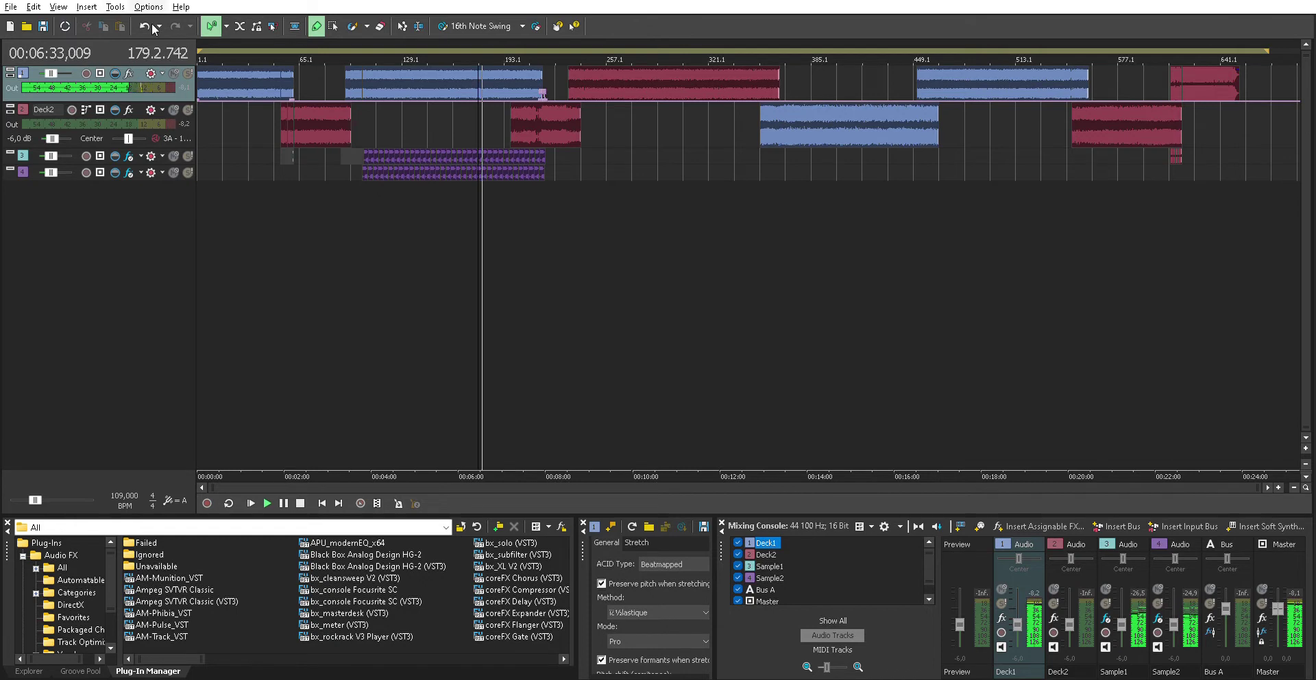
{"action": "key", "text": "space"}
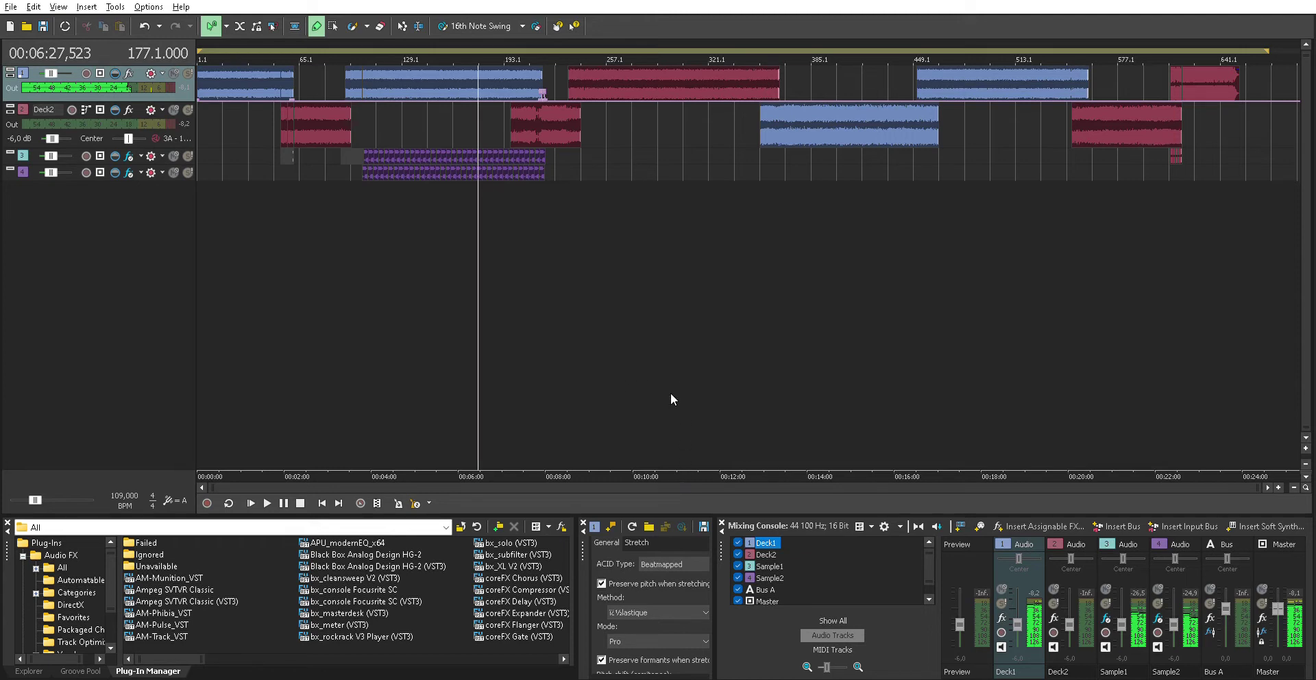
{"action": "key", "text": "space"}
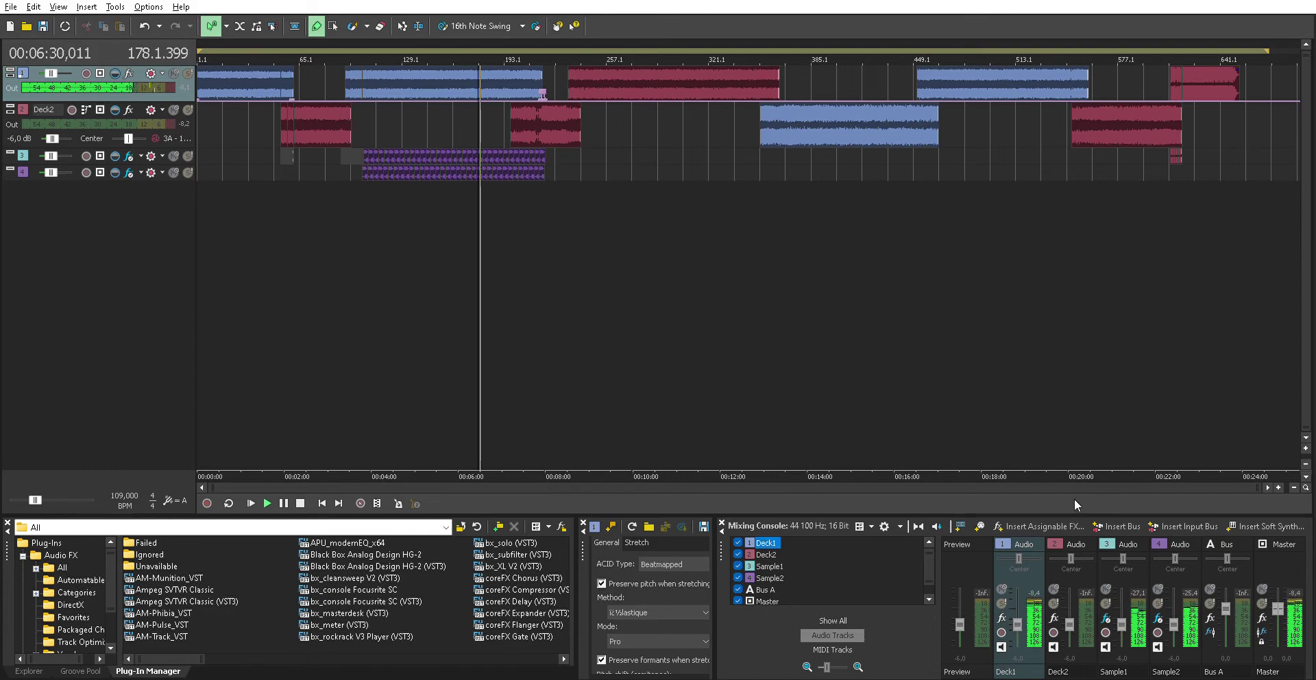
Enlarge the dock and give Clip Properties, showing its Stretch settings, nearly the full width by shrinking the Plug-In Manager and Mixing Console
{"action": "left_click_drag", "start_coordinate": [1077, 512], "coordinate": [994, 300]}
{"action": "left_click_drag", "start_coordinate": [717, 436], "coordinate": [1009, 439]}
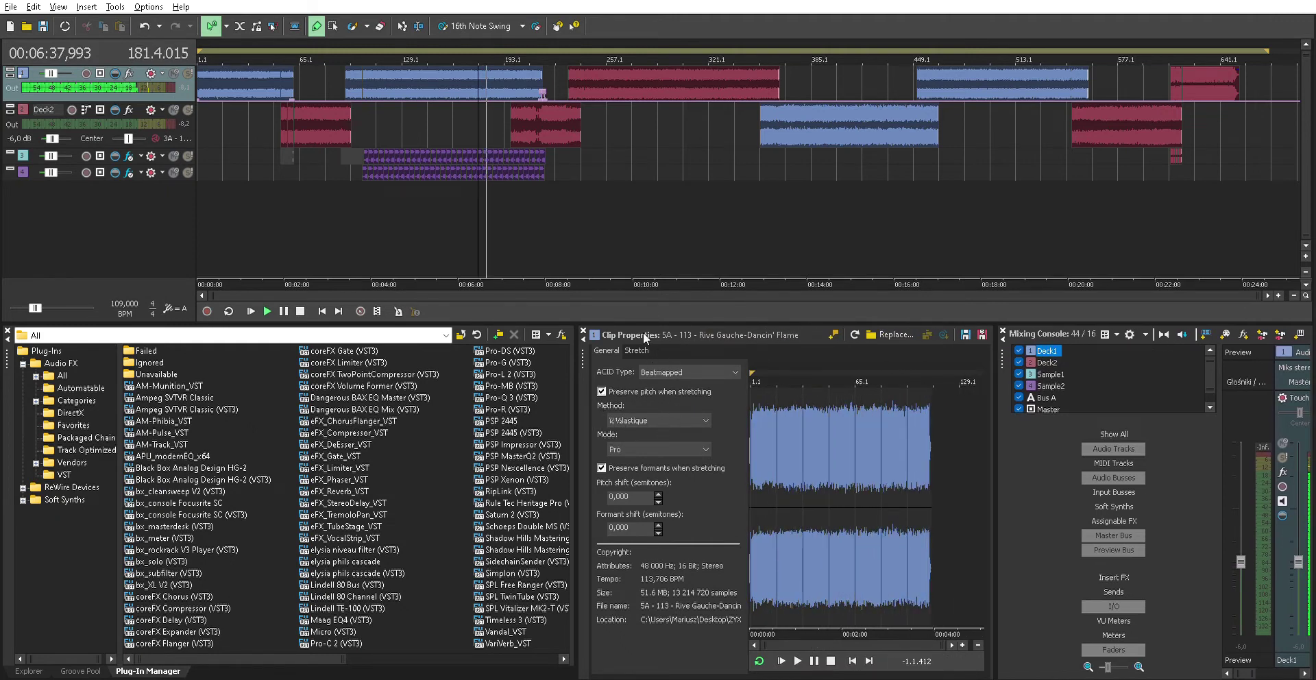
{"action": "left_click_drag", "start_coordinate": [575, 384], "coordinate": [107, 384]}
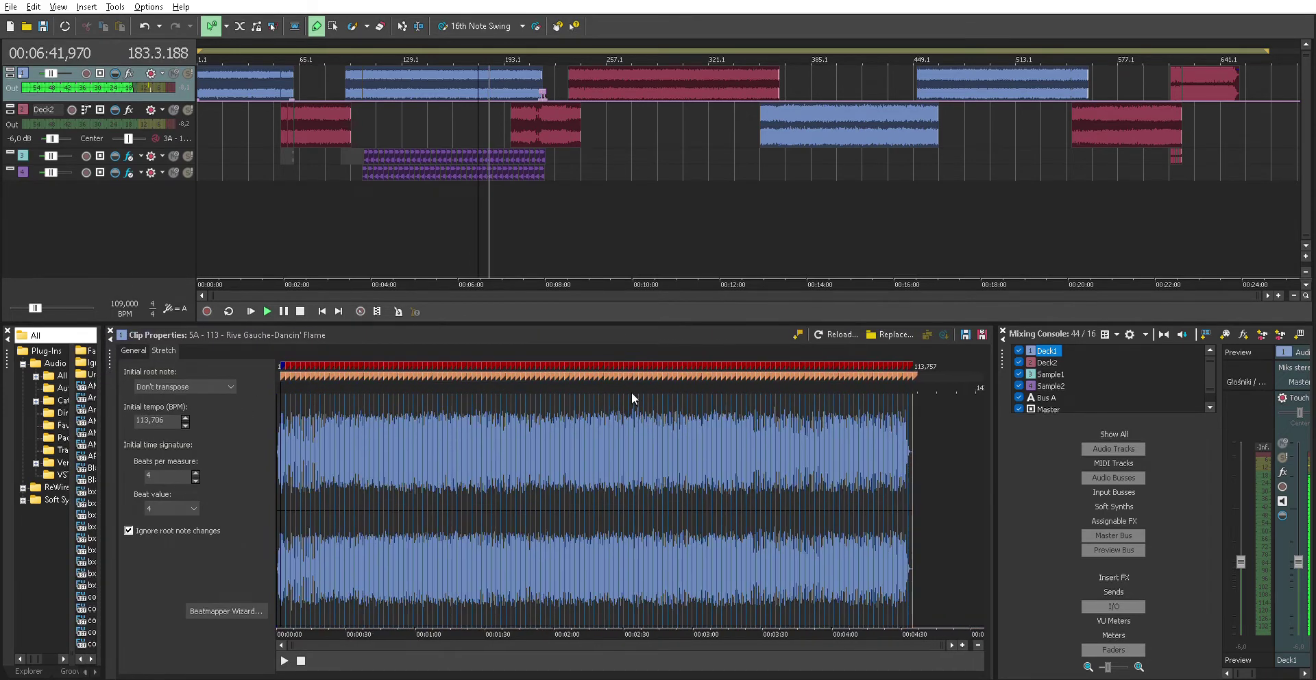
{"action": "left_click_drag", "start_coordinate": [1000, 410], "coordinate": [1306, 409]}
{"action": "left_click_drag", "start_coordinate": [517, 324], "coordinate": [541, 162]}
Examine the clip's waveform and beat markers in Clip Properties, from the whole song down to the transient at the 4.1 marker
{"action": "scroll", "coordinate": [504, 362], "scroll_direction": "up", "scroll_amount": 6}
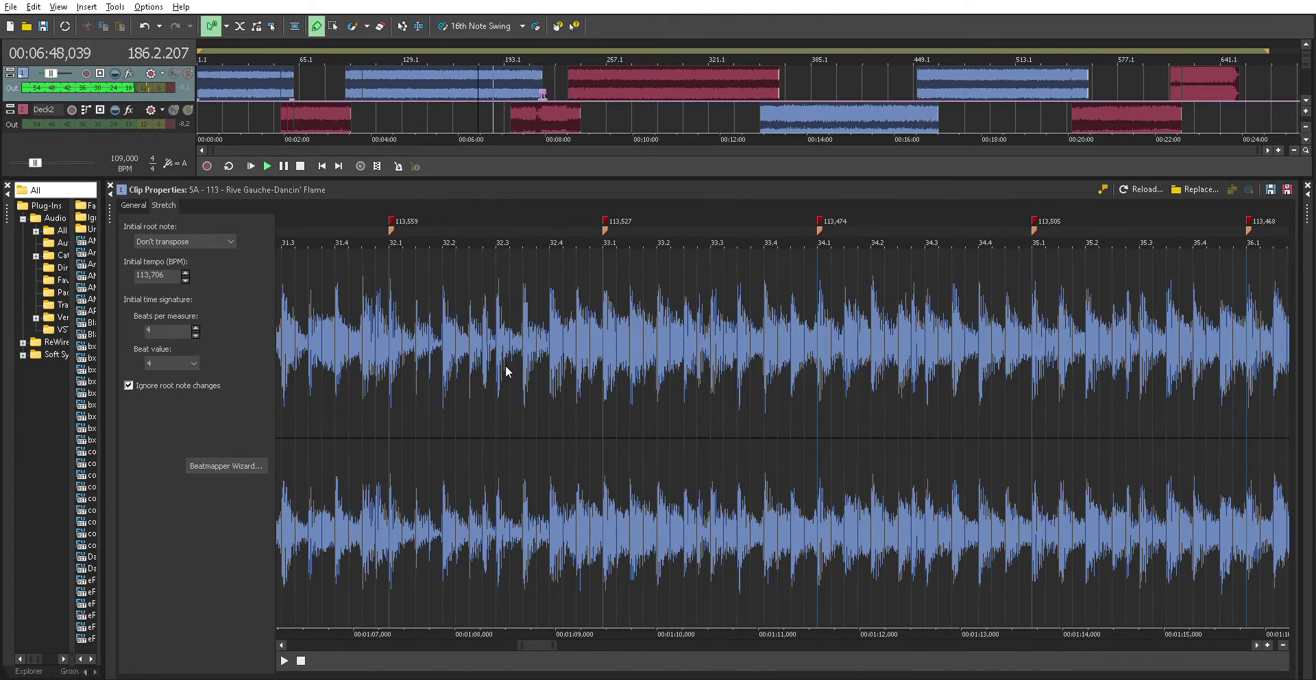
{"action": "scroll", "coordinate": [504, 364], "scroll_direction": "down", "scroll_amount": 2}
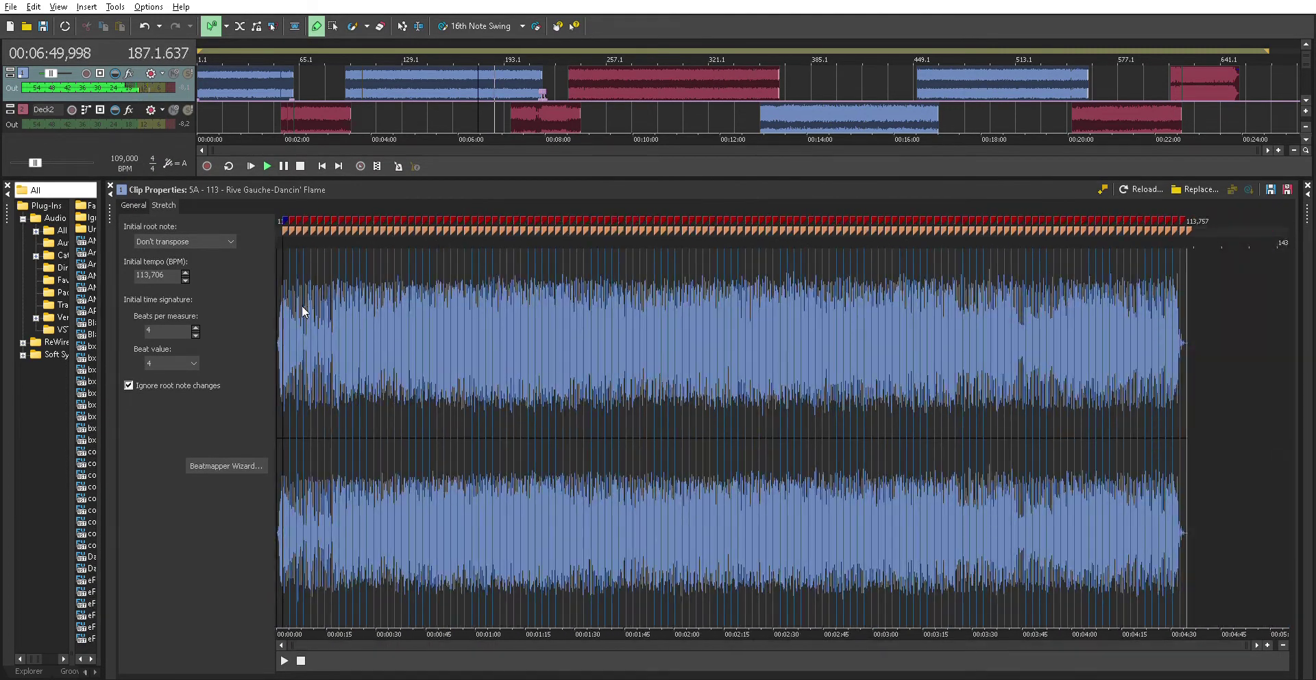
{"action": "scroll", "coordinate": [299, 311], "scroll_direction": "up", "scroll_amount": 5}
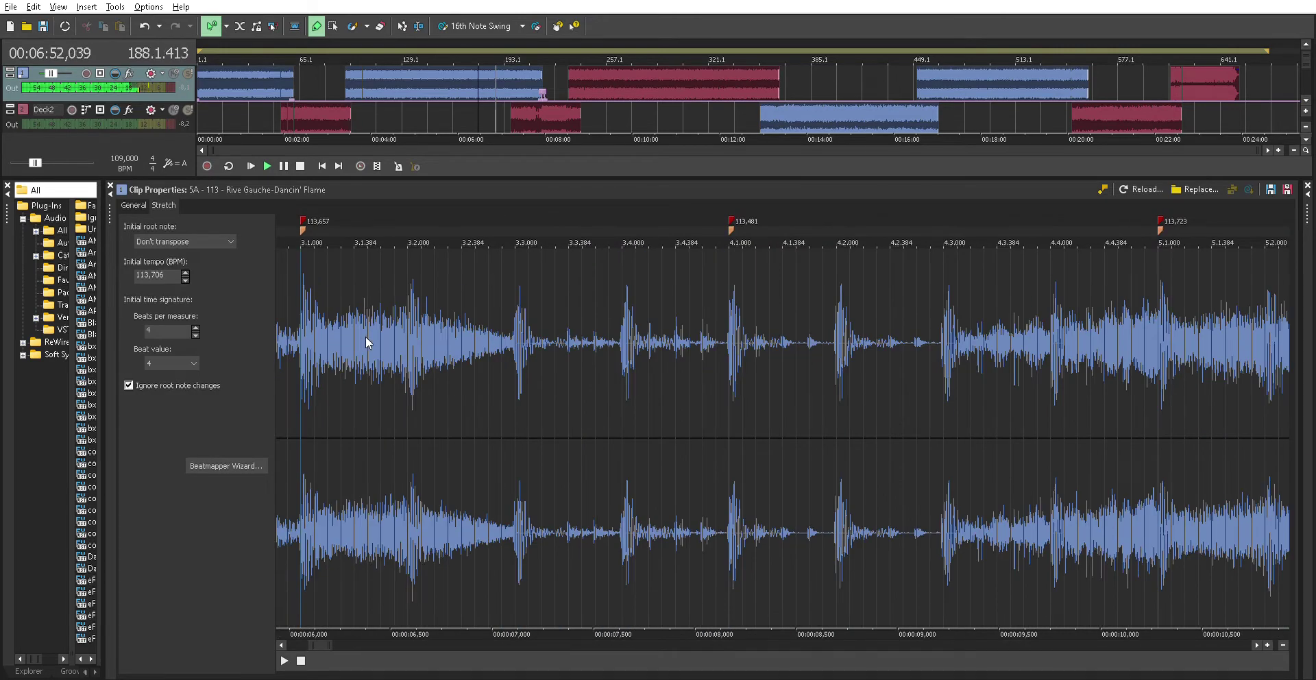
{"action": "scroll", "coordinate": [771, 362], "scroll_direction": "up", "scroll_amount": 4}
{"action": "scroll", "coordinate": [542, 338], "scroll_direction": "up", "scroll_amount": 2}
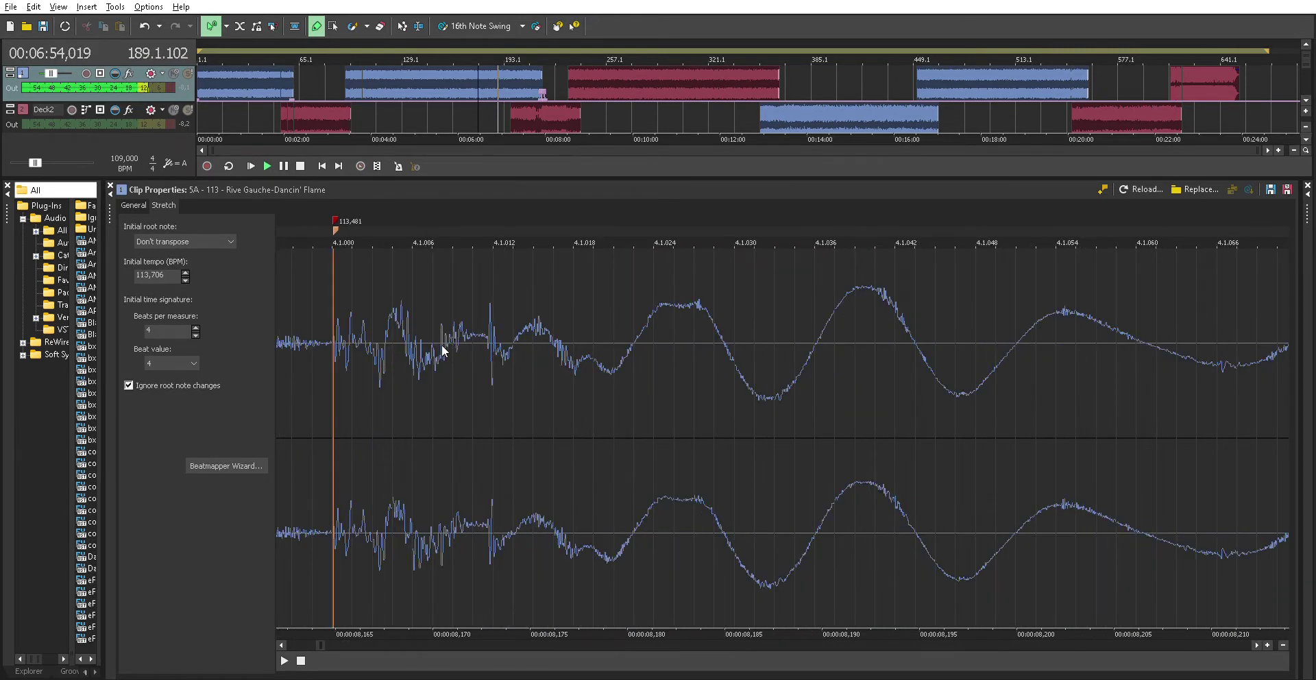
{"action": "scroll", "coordinate": [326, 343], "scroll_direction": "up", "scroll_amount": 1}
{"action": "scroll", "coordinate": [394, 328], "scroll_direction": "up", "scroll_amount": 1}
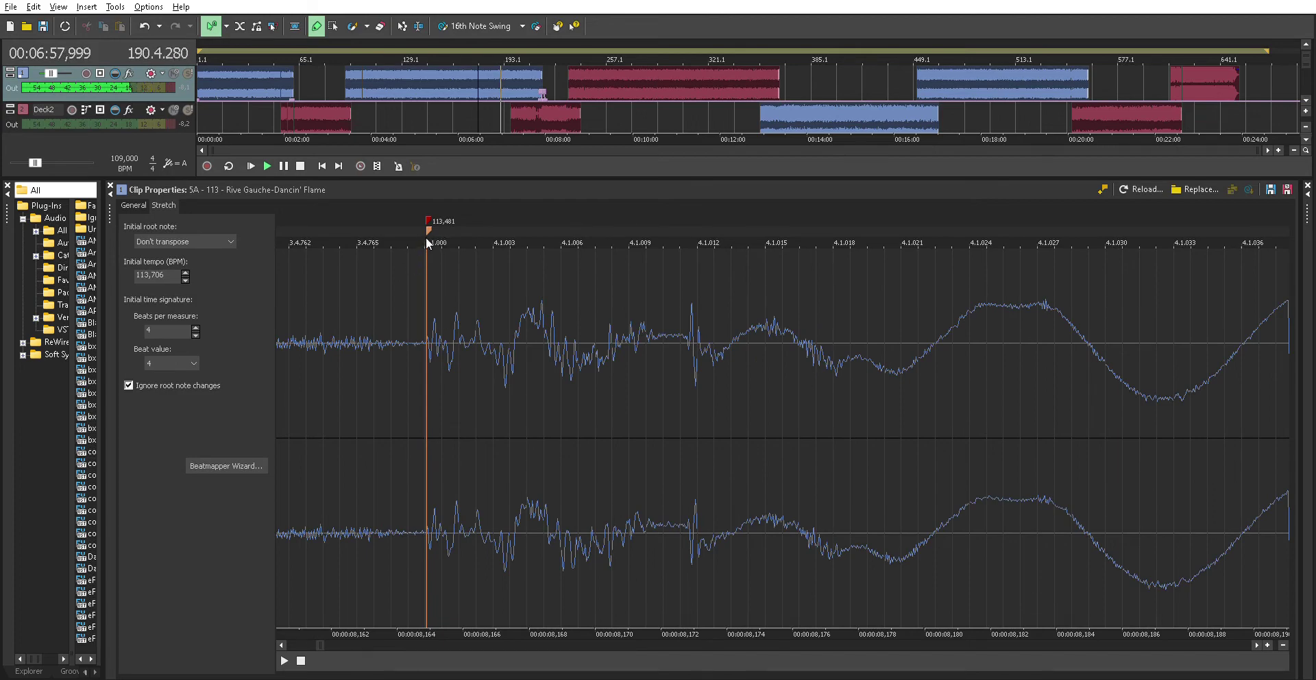
{"action": "scroll", "coordinate": [449, 337], "scroll_direction": "down", "scroll_amount": 10}
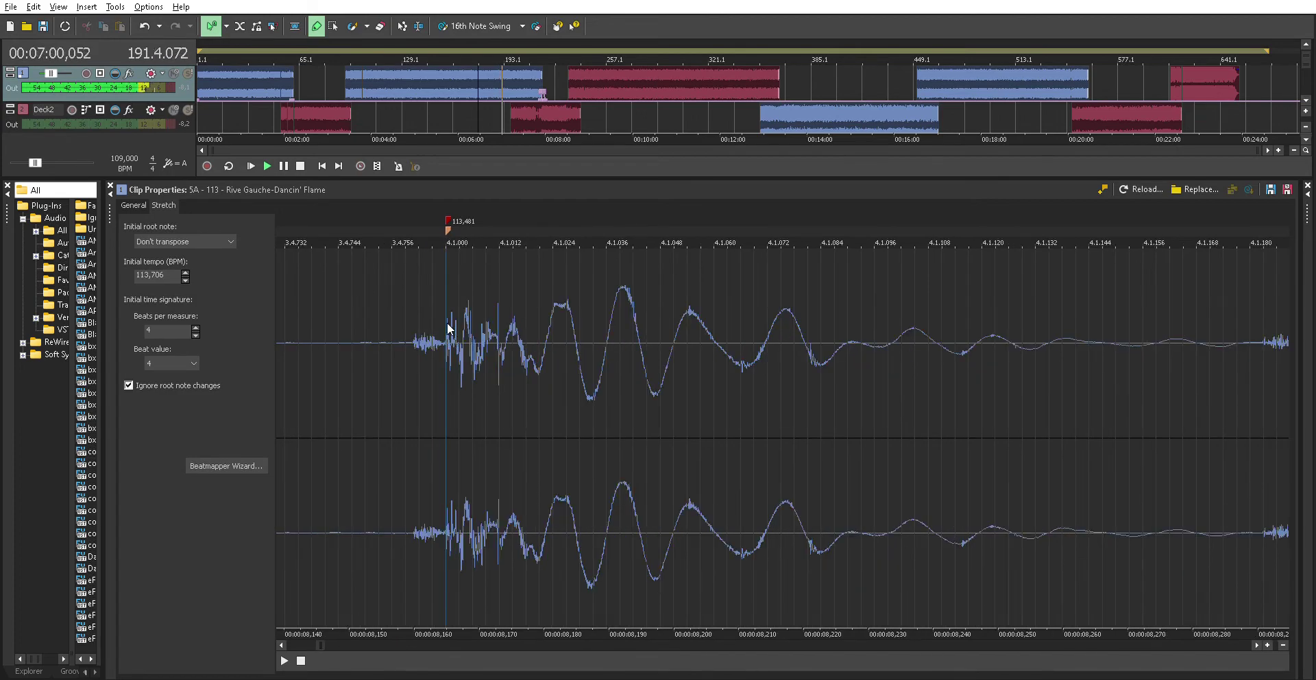
{"action": "scroll", "coordinate": [446, 346], "scroll_direction": "down", "scroll_amount": 5}
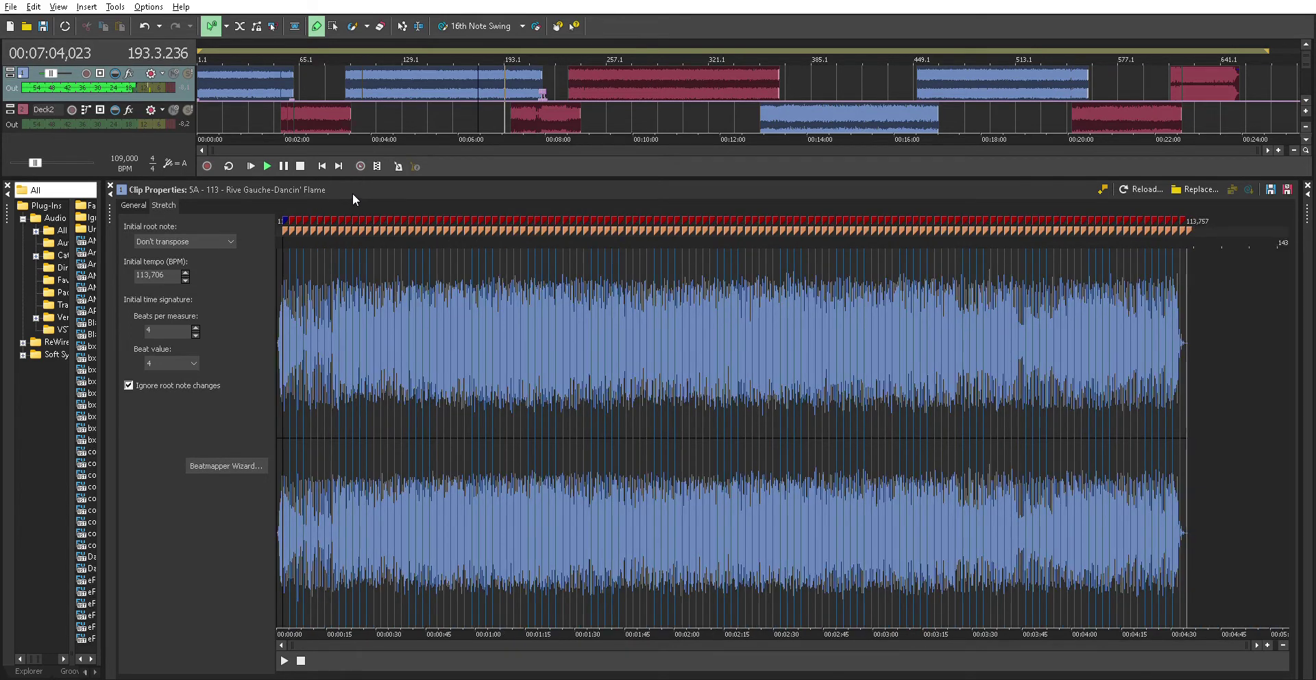
Shrink the dock back to a low strip below the tracks and switch its first panel to the Explorer
{"action": "left_click_drag", "start_coordinate": [383, 175], "coordinate": [356, 445]}
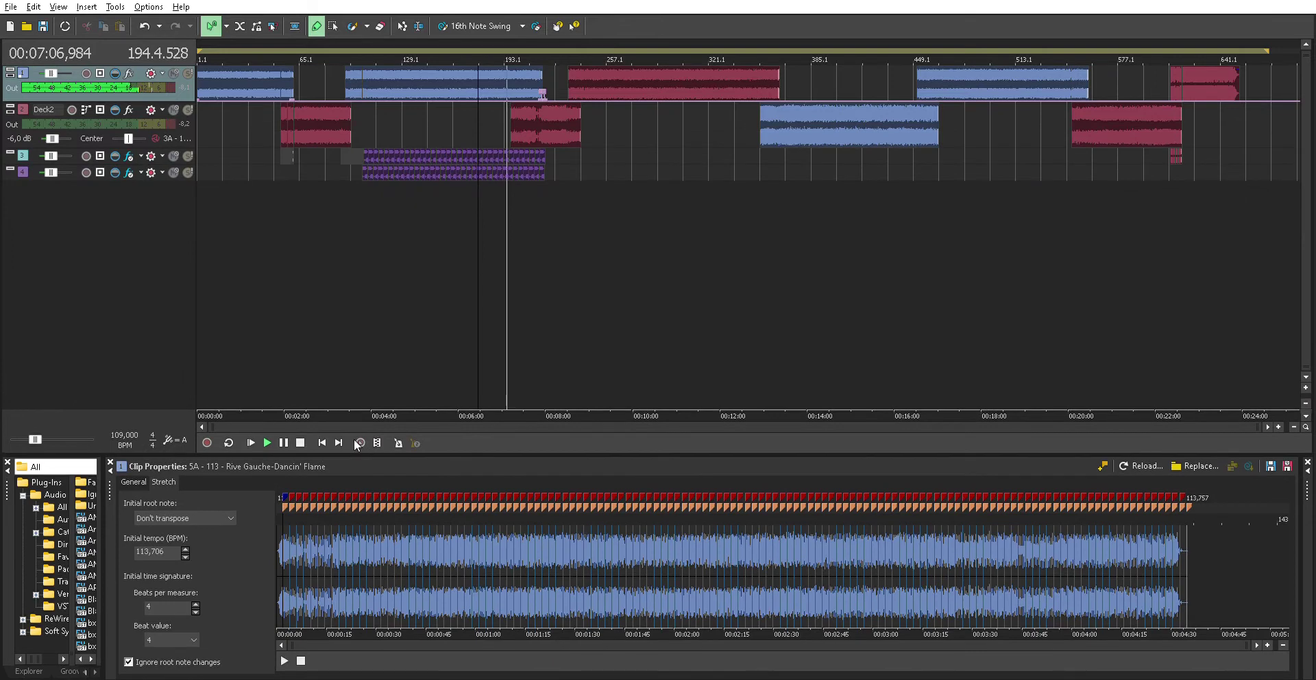
{"action": "left_click", "coordinate": [29, 670]}
{"action": "left_click_drag", "start_coordinate": [342, 452], "coordinate": [344, 515]}
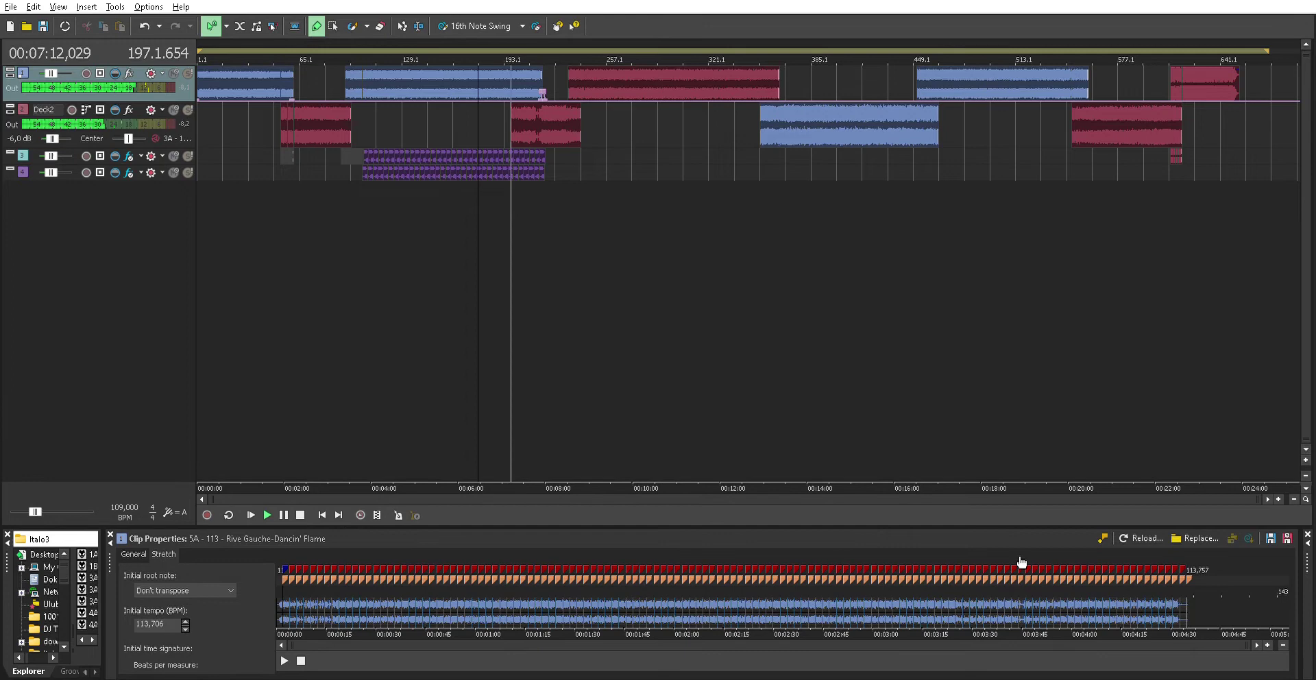
Restore the Mixing Console beside Clip Properties, narrow its track list and bring the Bus A and Master strips into view
{"action": "left_click_drag", "start_coordinate": [1310, 599], "coordinate": [1075, 599]}
{"action": "left_click_drag", "start_coordinate": [1292, 606], "coordinate": [1135, 609]}
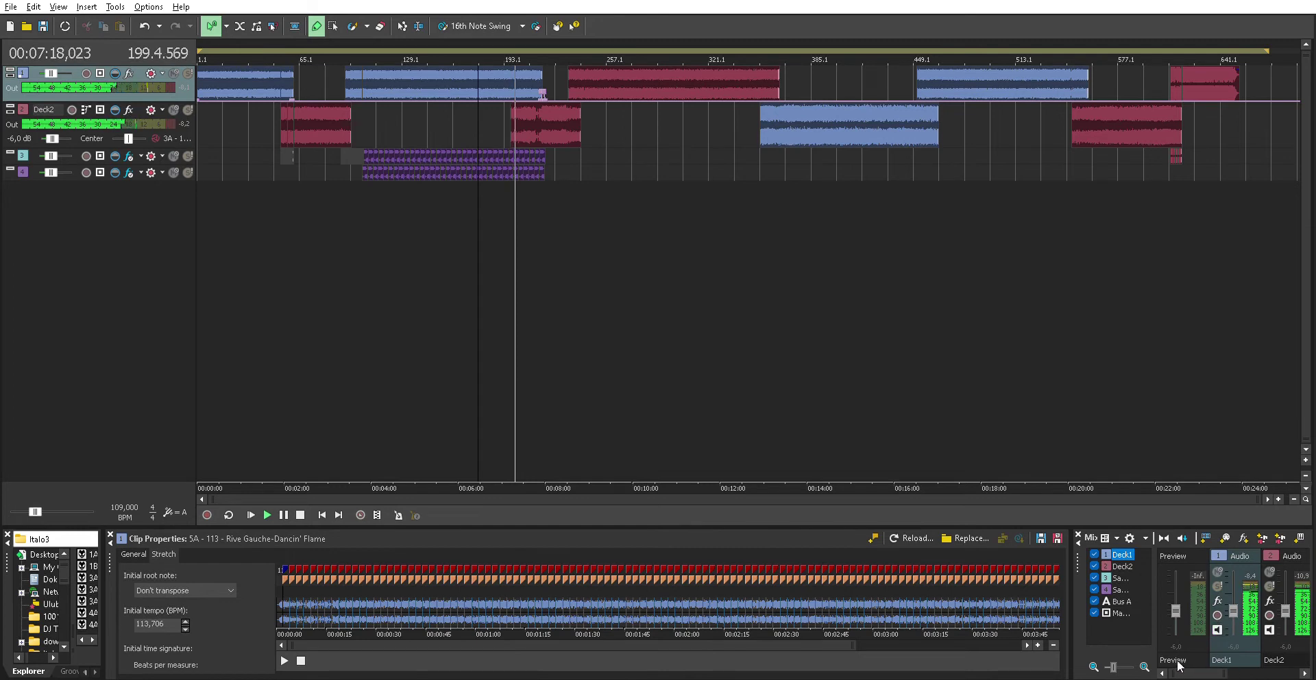
{"action": "left_click_drag", "start_coordinate": [1193, 673], "coordinate": [1269, 673]}
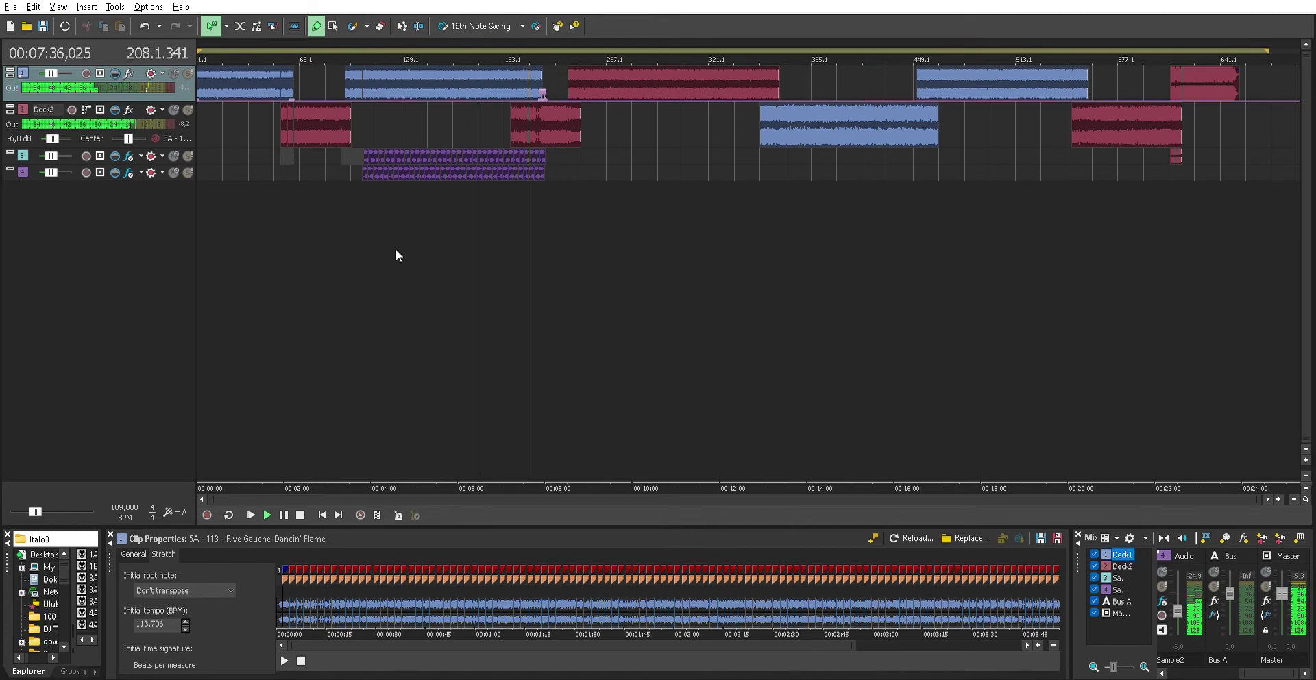
Reduce the Deck1 and Deck2 tracks to minimum height and collapse the track header area so the timeline fills the full width
{"action": "scroll", "coordinate": [373, 244], "scroll_direction": "up", "scroll_amount": 8}
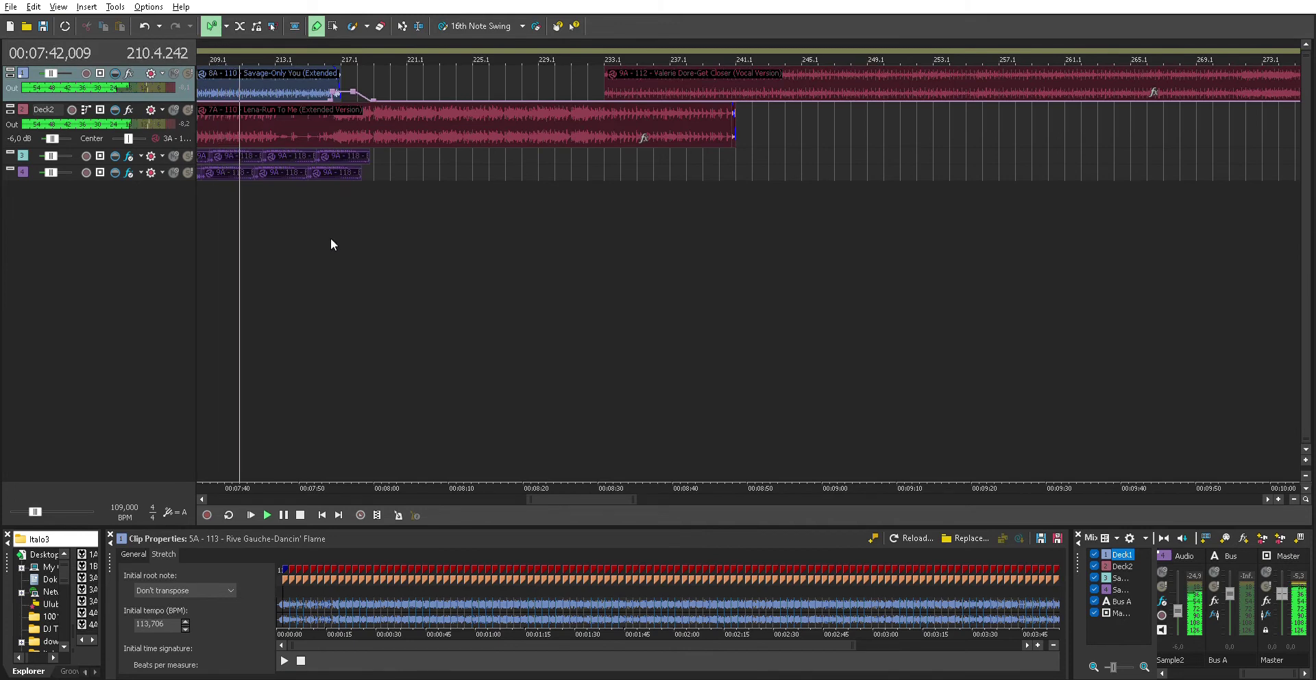
{"action": "mouse_move", "coordinate": [174, 142]}
{"action": "left_mouse_down"}
{"action": "mouse_move", "coordinate": [175, 244]}
{"action": "mouse_move", "coordinate": [176, 133]}
{"action": "left_mouse_up"}
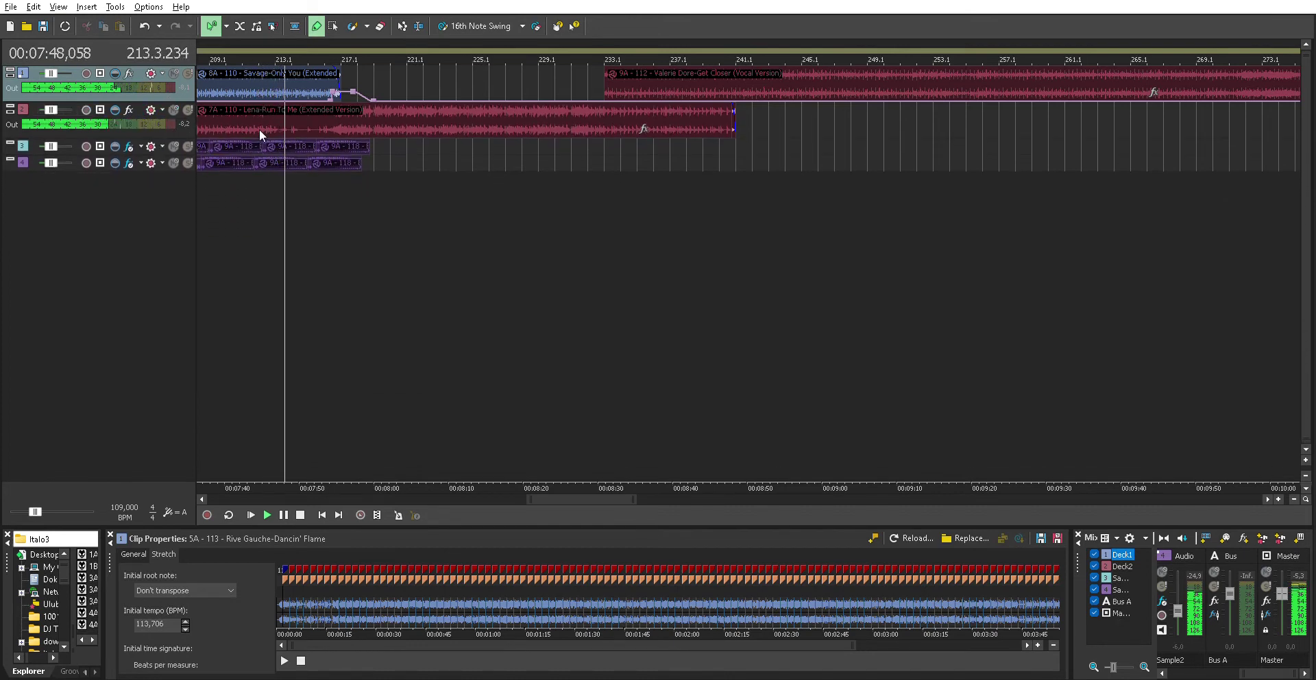
{"action": "mouse_move", "coordinate": [171, 155]}
{"action": "left_mouse_down"}
{"action": "mouse_move", "coordinate": [175, 212]}
{"action": "mouse_move", "coordinate": [181, 147]}
{"action": "mouse_move", "coordinate": [174, 236]}
{"action": "mouse_move", "coordinate": [175, 173]}
{"action": "left_mouse_up"}
{"action": "left_click_drag", "start_coordinate": [158, 101], "coordinate": [10, 104]}
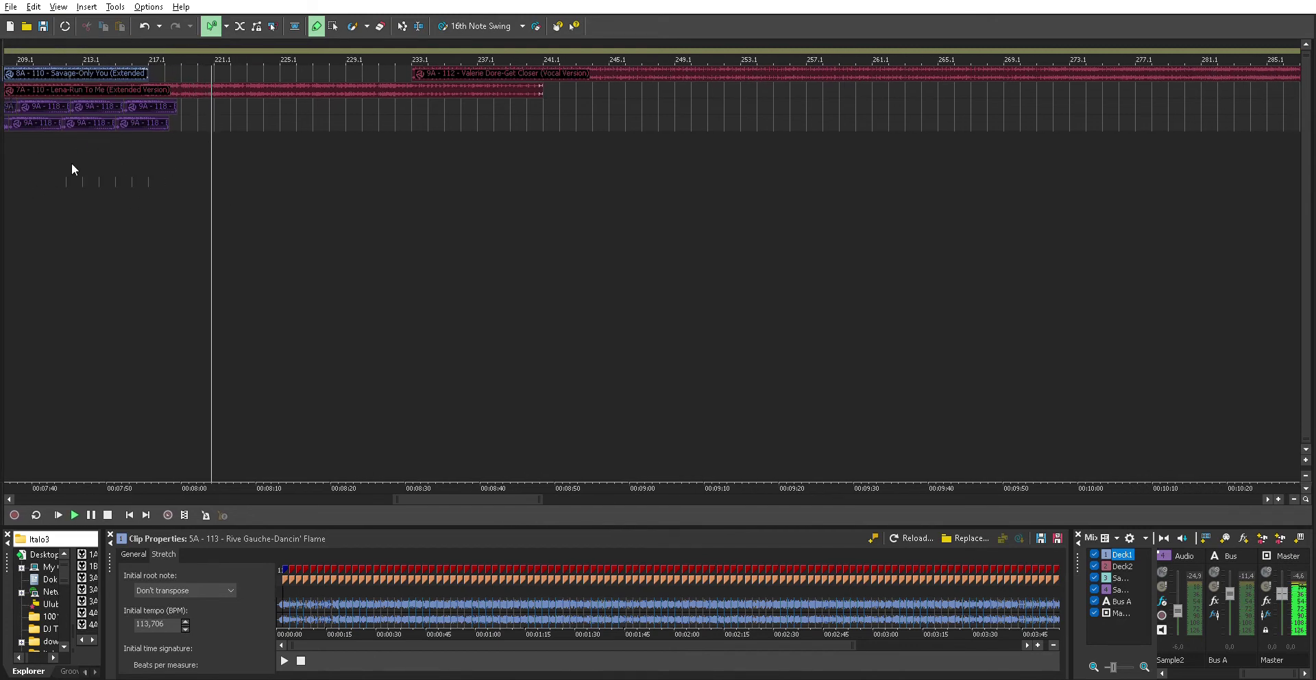
Widen the collapsed track header area to show the basic track controls and increase the height of the Deck1 and Deck2 tracks
{"action": "scroll", "coordinate": [106, 236], "scroll_direction": "up", "scroll_amount": 2}
{"action": "scroll", "coordinate": [133, 240], "scroll_direction": "down", "scroll_amount": 8}
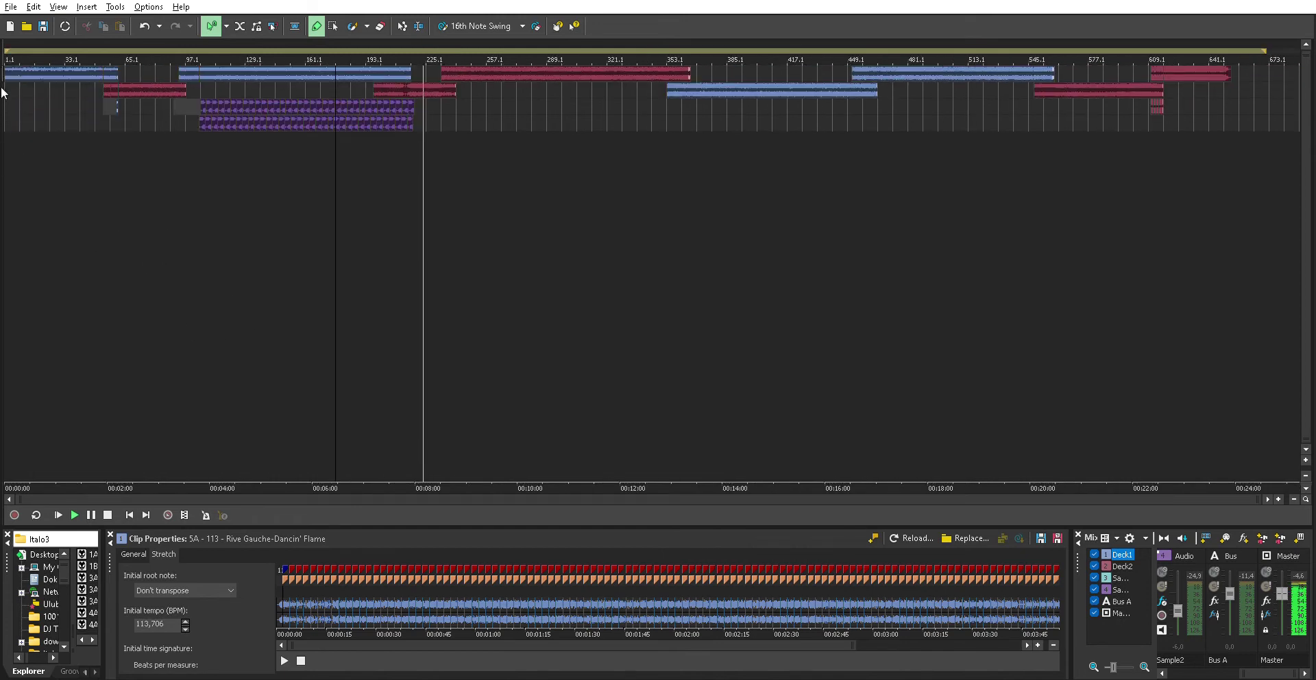
{"action": "left_click_drag", "start_coordinate": [14, 96], "coordinate": [133, 99]}
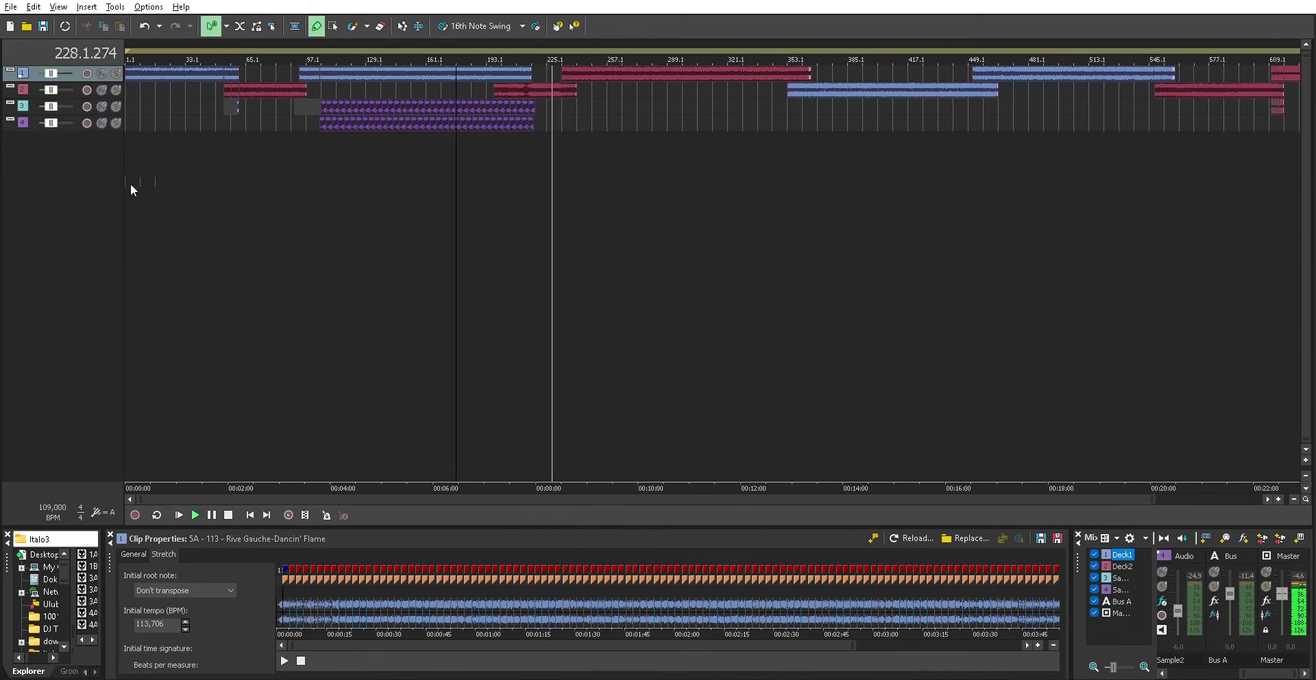
{"action": "left_click_drag", "start_coordinate": [88, 81], "coordinate": [85, 129]}
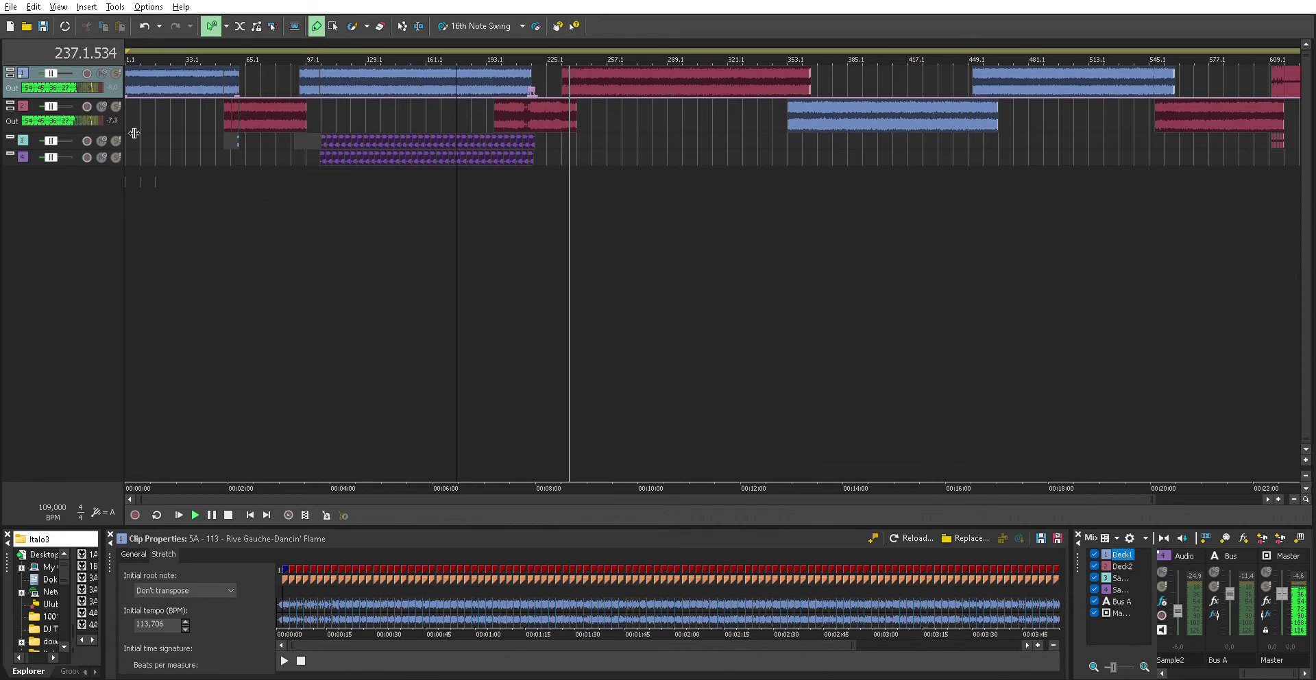
{"action": "left_click_drag", "start_coordinate": [127, 129], "coordinate": [128, 135]}
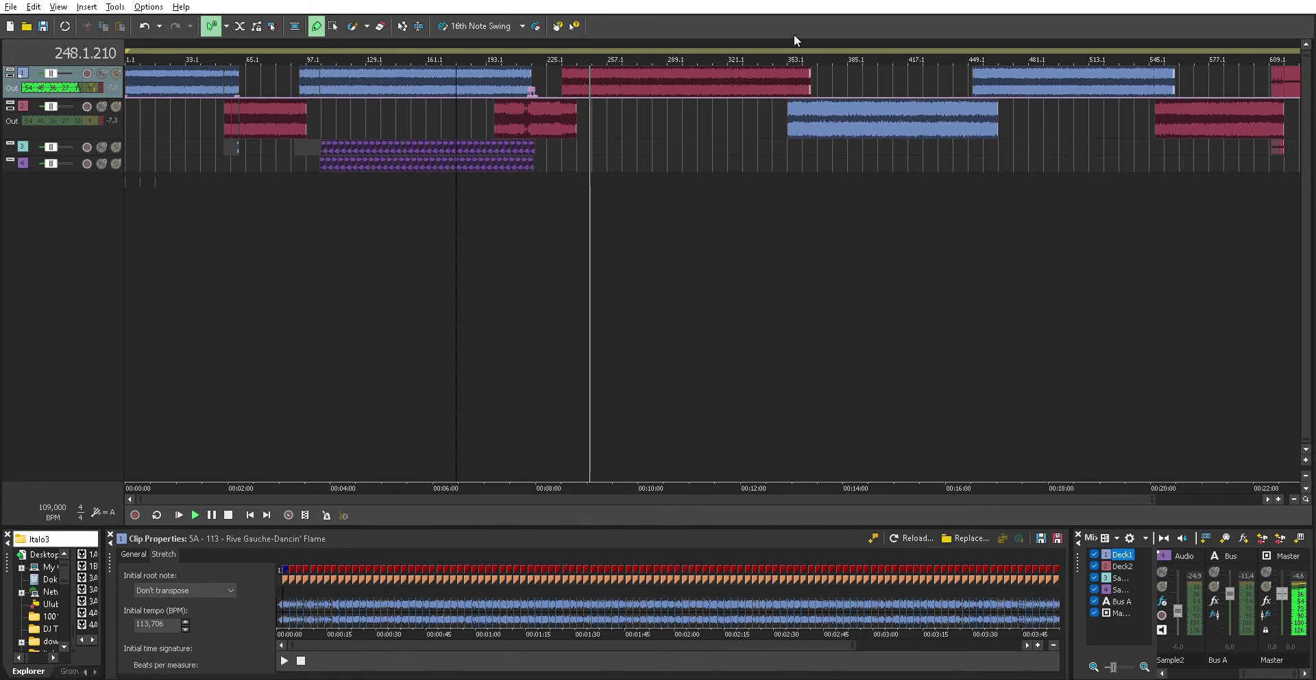
Play the mix from the Deck1 and Deck2 clip overlaps near measures 361, 457 and 549 to check the transitions
{"action": "left_click", "coordinate": [802, 49]}
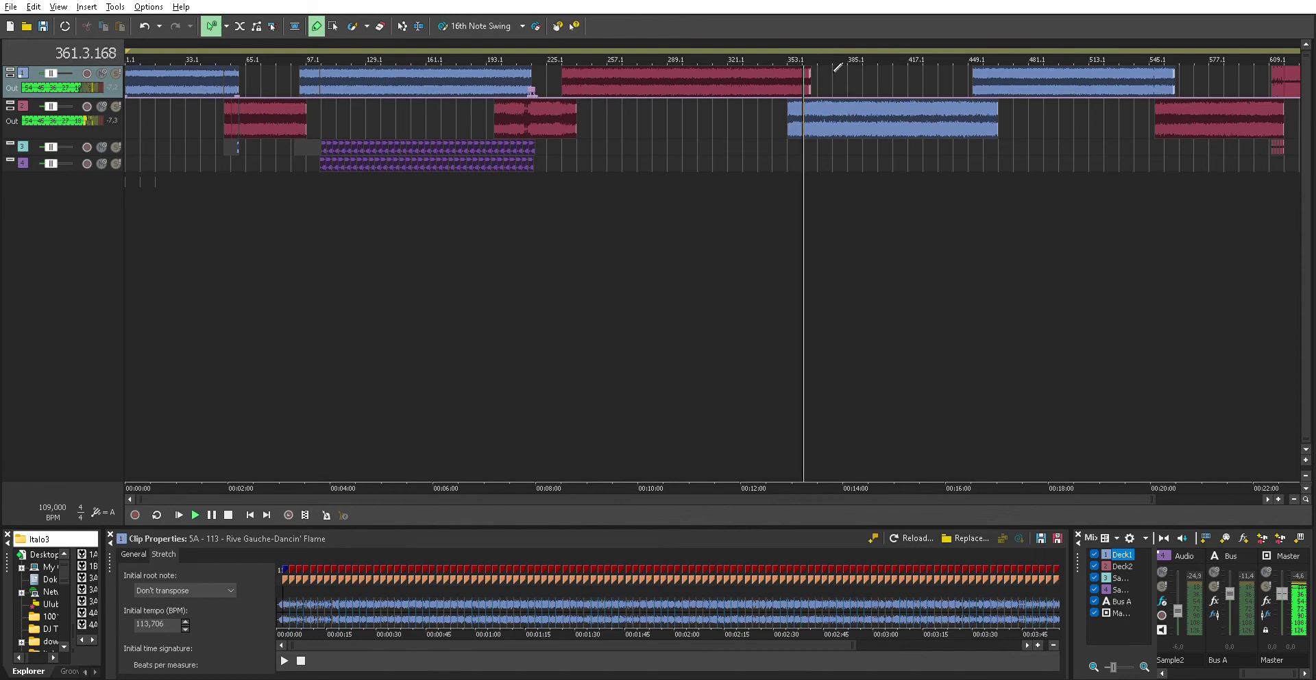
{"action": "left_click", "coordinate": [980, 28]}
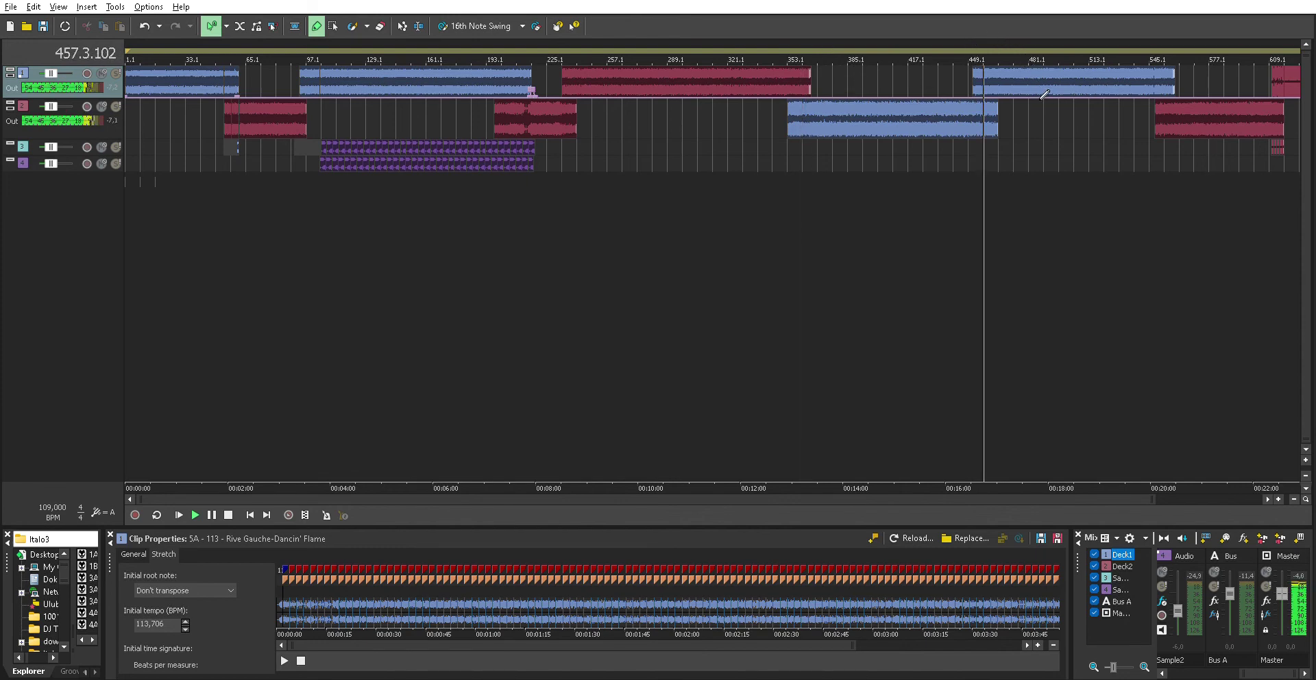
{"action": "scroll", "coordinate": [986, 158], "scroll_direction": "down", "scroll_amount": 1}
{"action": "scroll", "coordinate": [1083, 57], "scroll_direction": "up", "scroll_amount": 3}
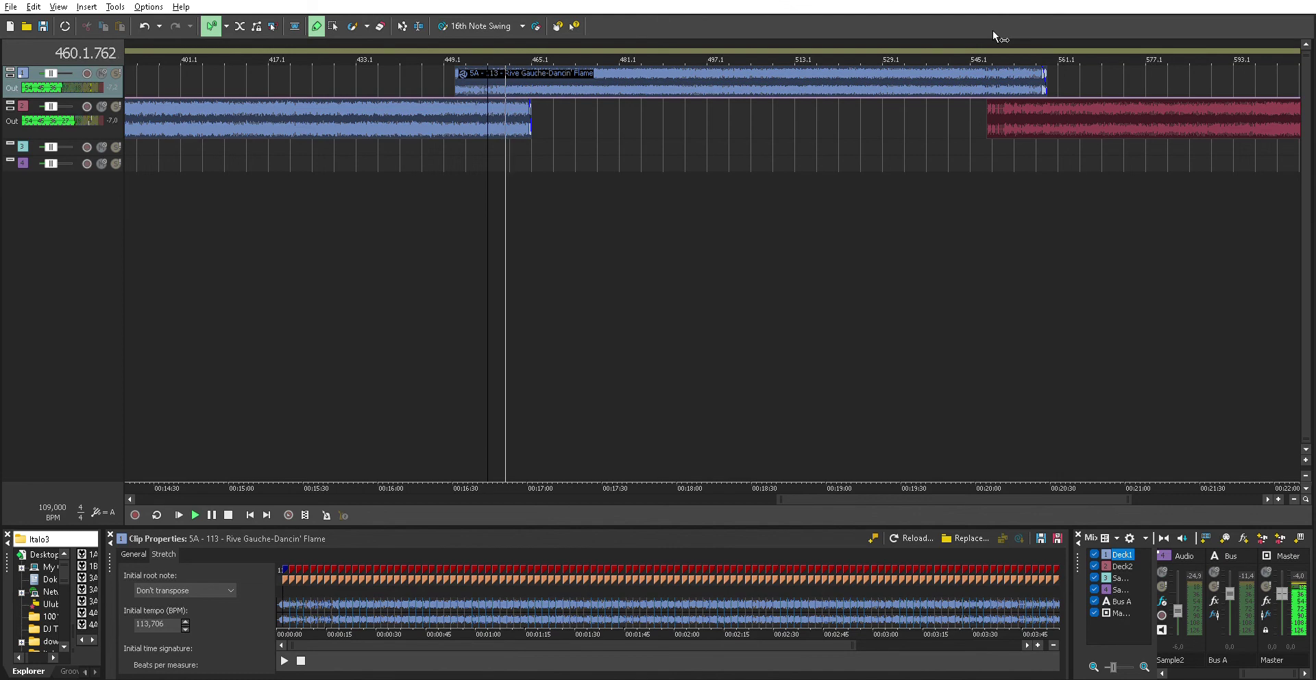
{"action": "left_click", "coordinate": [994, 32]}
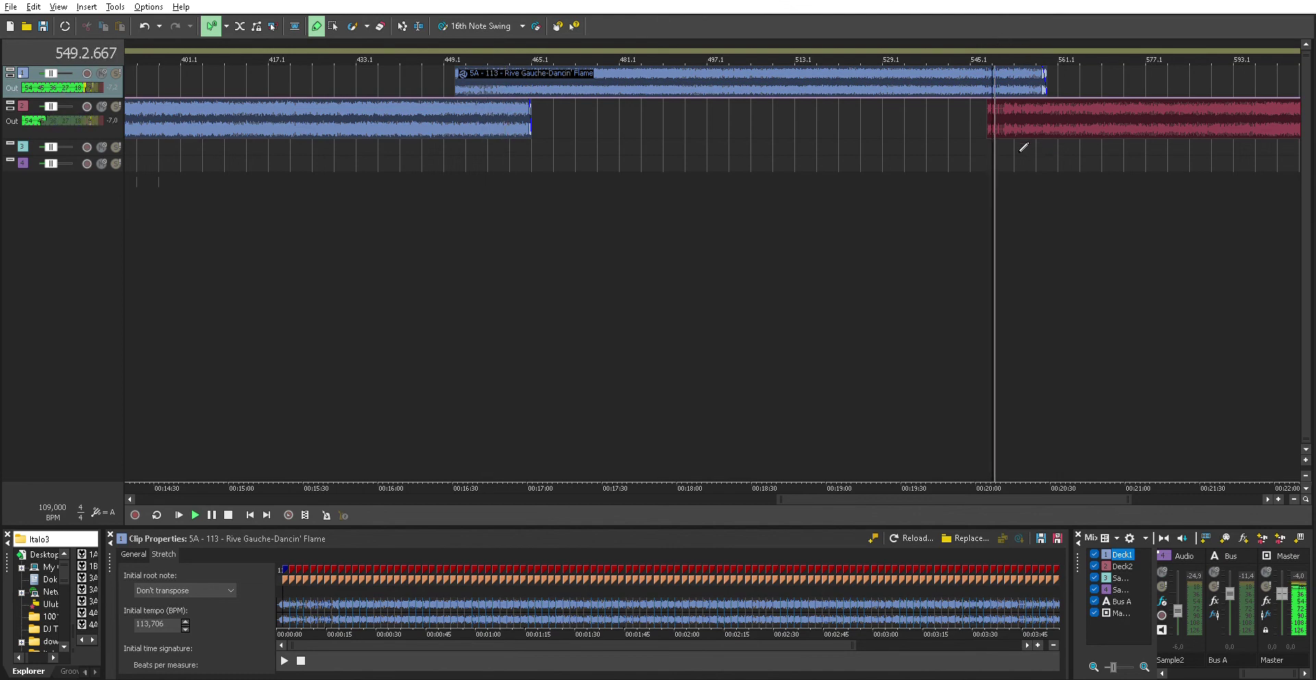
{"action": "scroll", "coordinate": [964, 176], "scroll_direction": "down", "scroll_amount": 1}
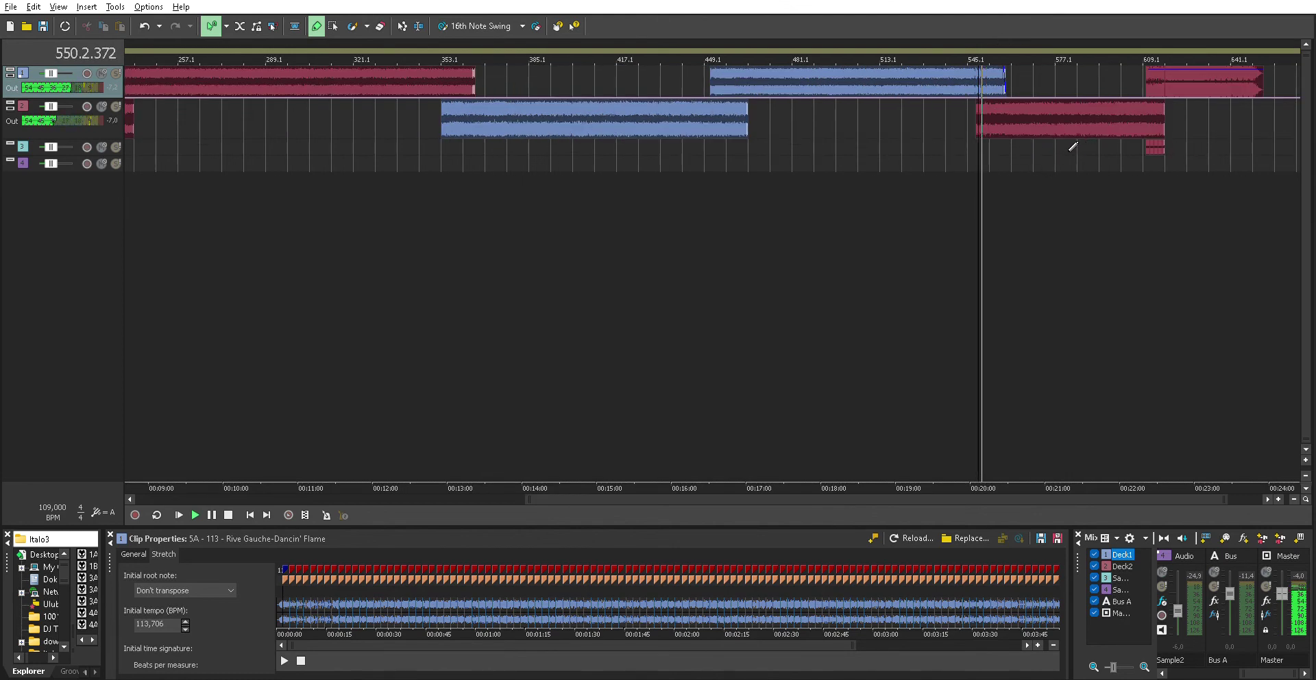
{"action": "scroll", "coordinate": [1086, 144], "scroll_direction": "down", "scroll_amount": 1}
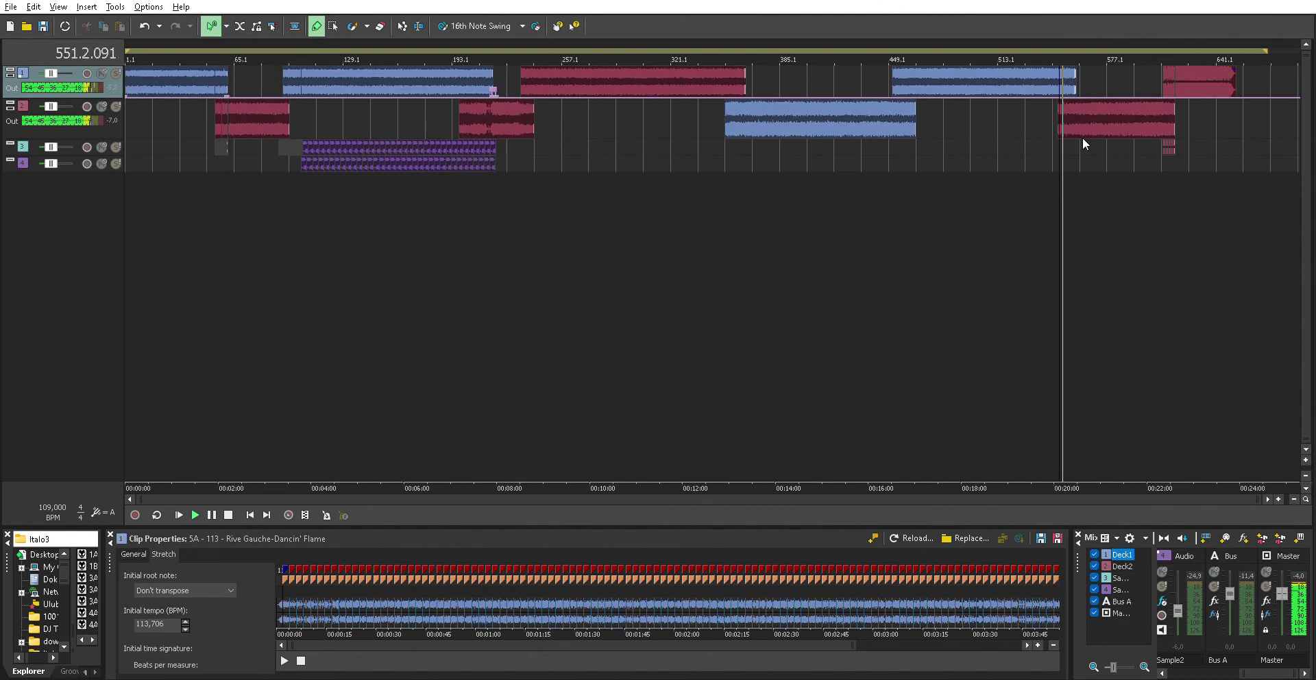